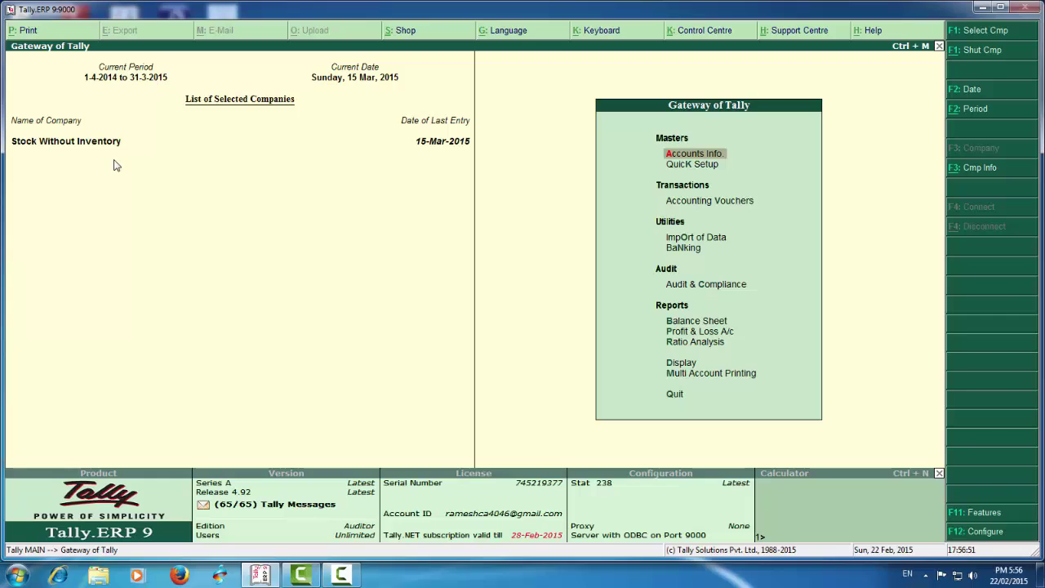
- Review the Balance Sheet's Current Assets, drilling into Closing Stock and Cash-in-hand
key(b)
key(Right)
key(Return)
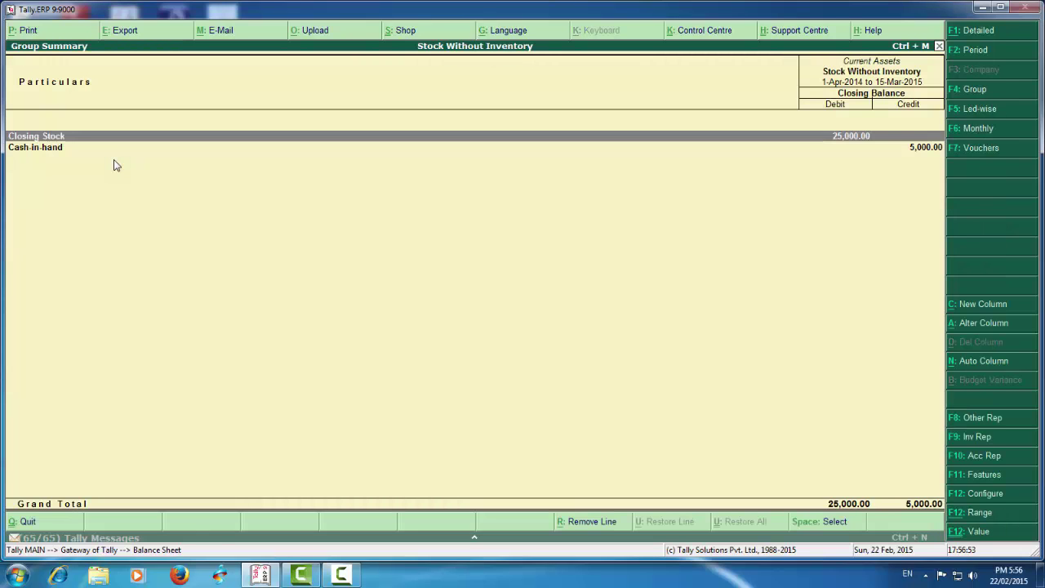
key(Return)
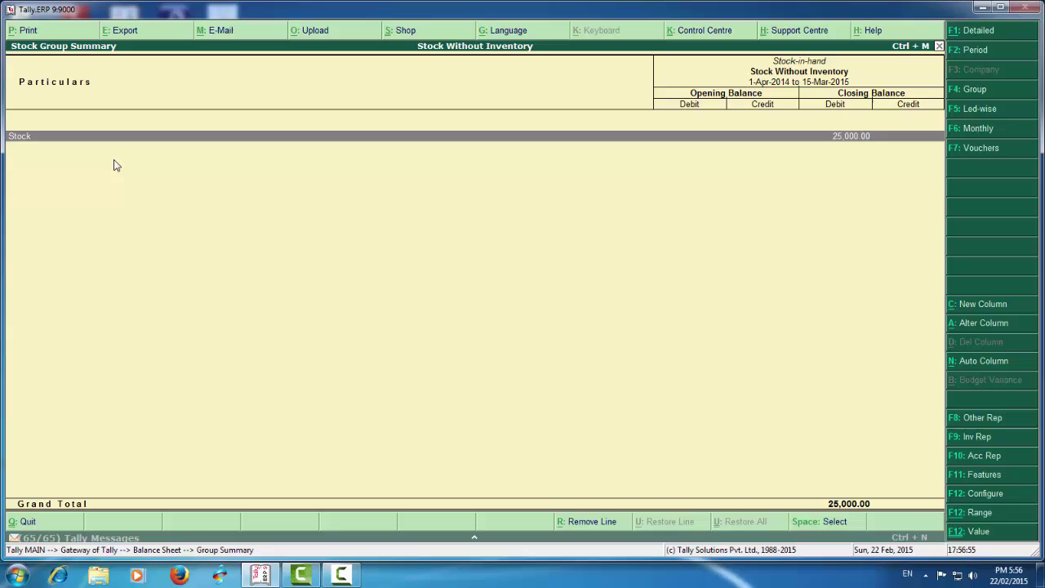
key(Escape)
key(Down)
key(Return)
key(Escape)
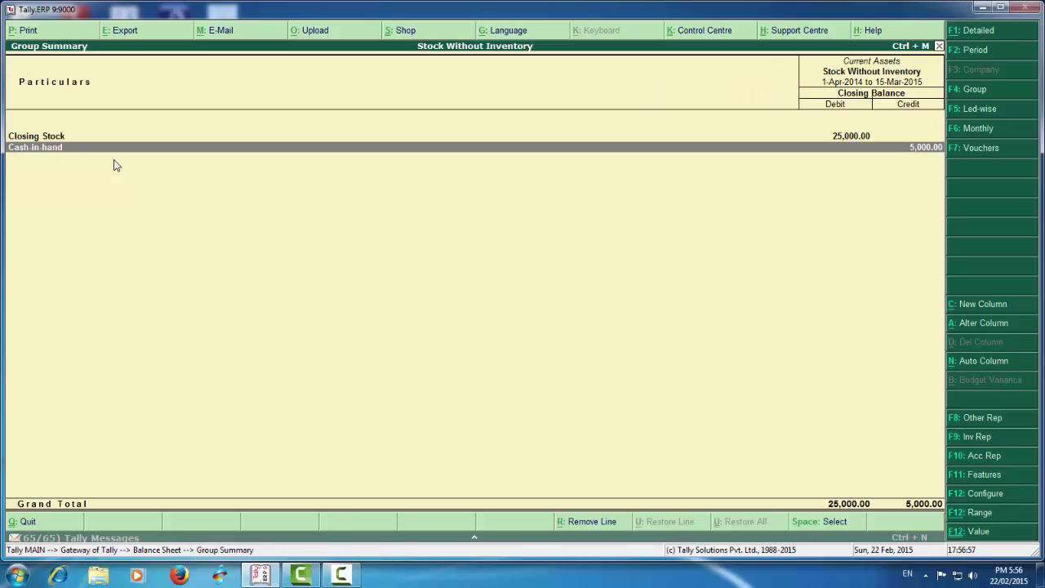
key(Escape)
key(Escape)
- Glance at the company list, then bring up the Company Info options with Alt+F3
key(F1)
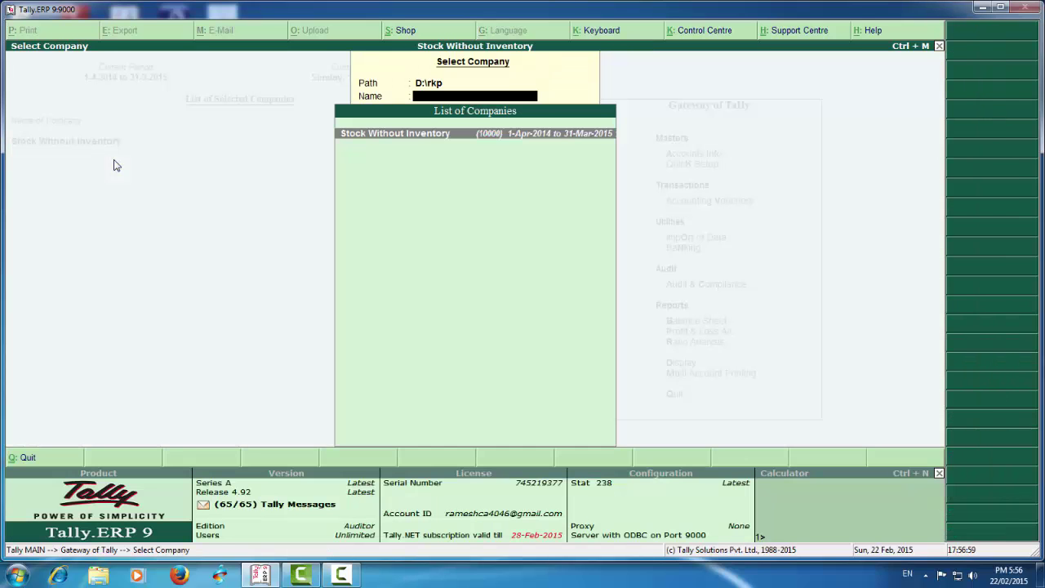
key(Escape)
key(alt+F3)
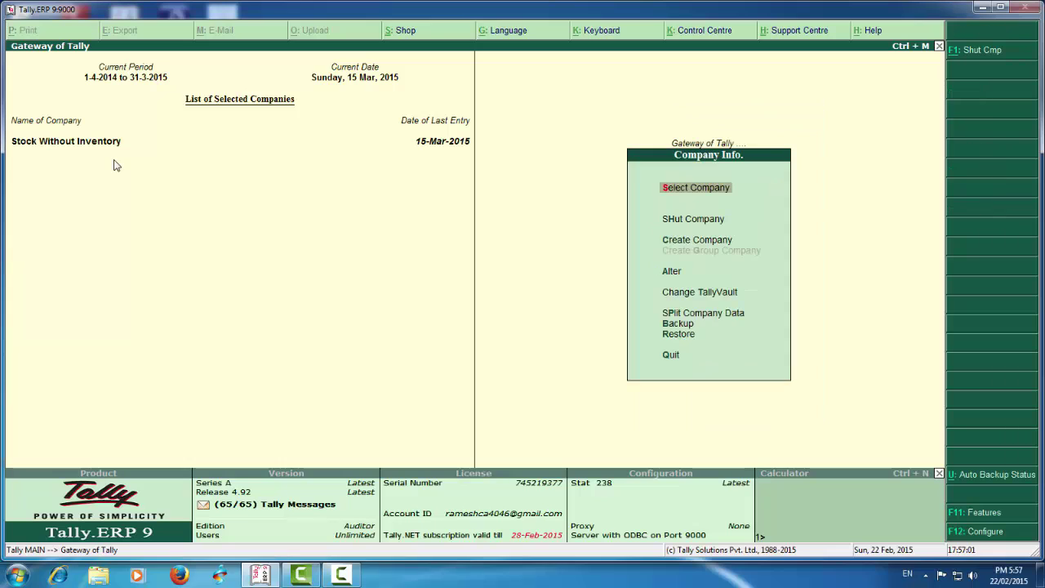
- Start a new company named 'Stock with Inventory', correcting the typo
key(Down)
key(Down)
key(Return)
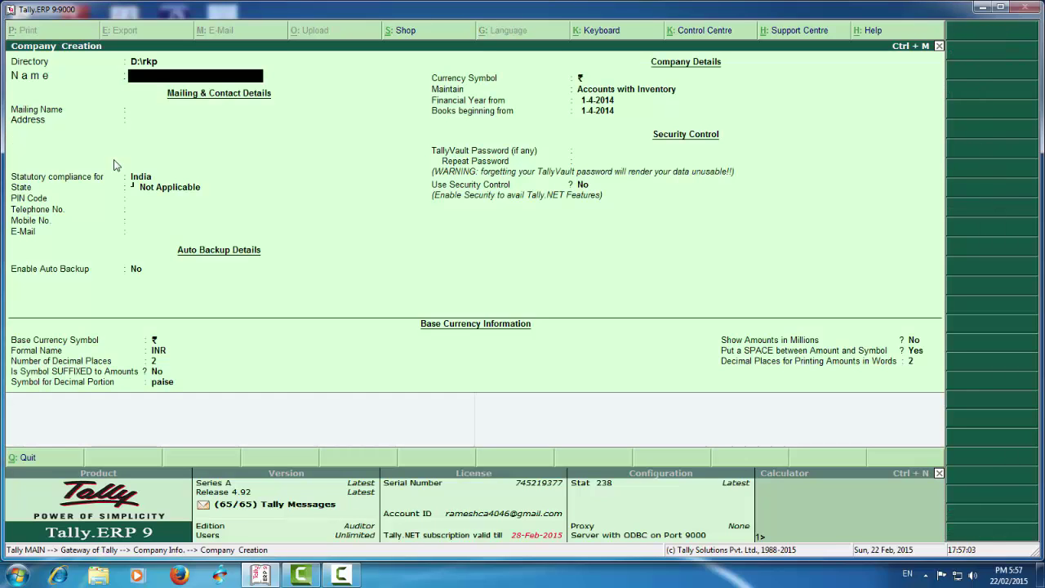
text(Stoxk)
key(BackSpace)
key(BackSpace)
text(ck wi)
text(th Inven)
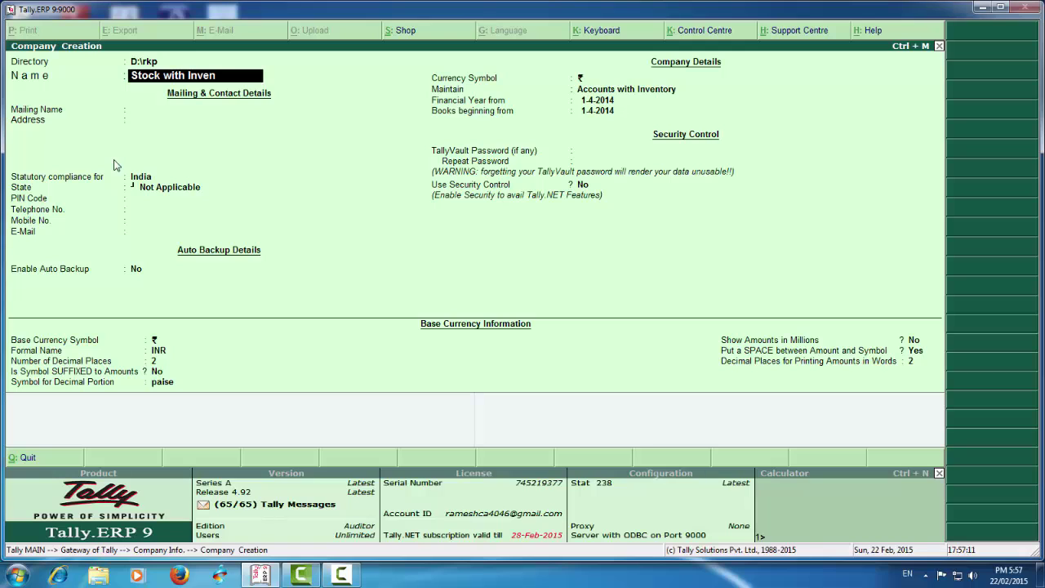
text(tory)
key(Return)
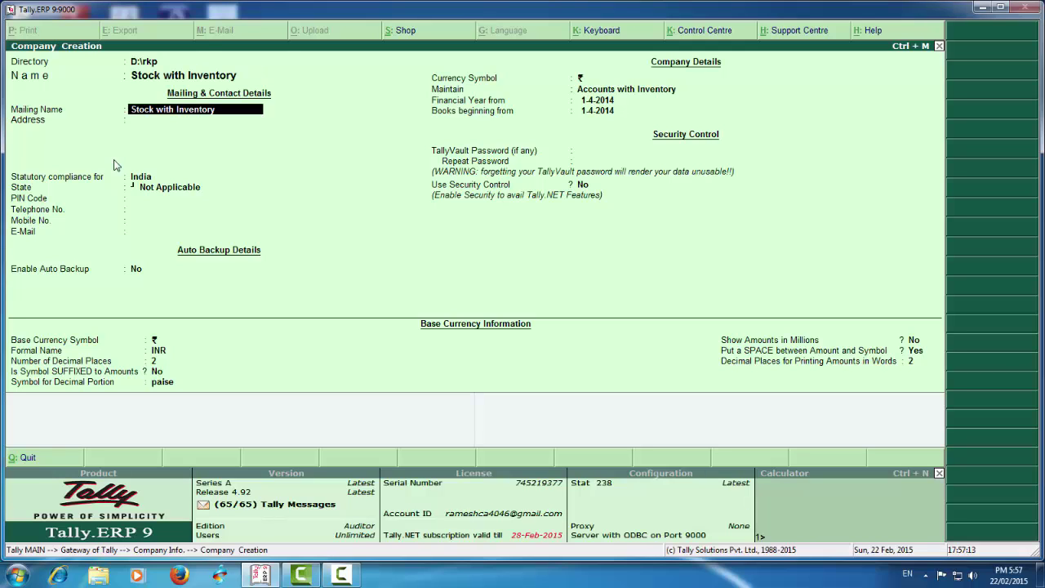
- Set the company's state to Maharashtra and accept the remaining default details
key(Return)
key(Return)
key(Return)
text(ma)
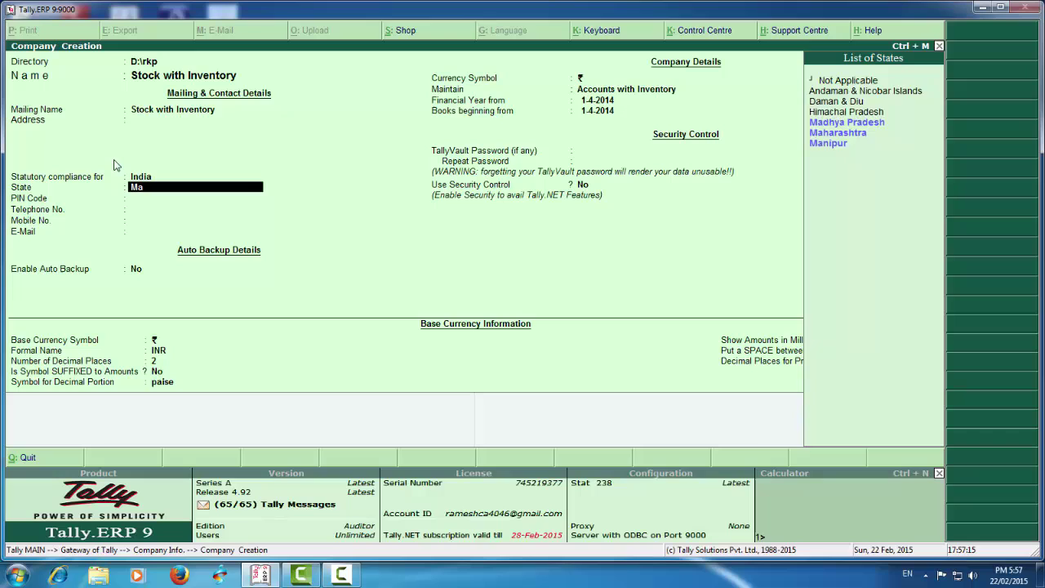
text(h)
key(Return)
key(Return)
key(Return)
key(Return)
key(Return)
key(Return)
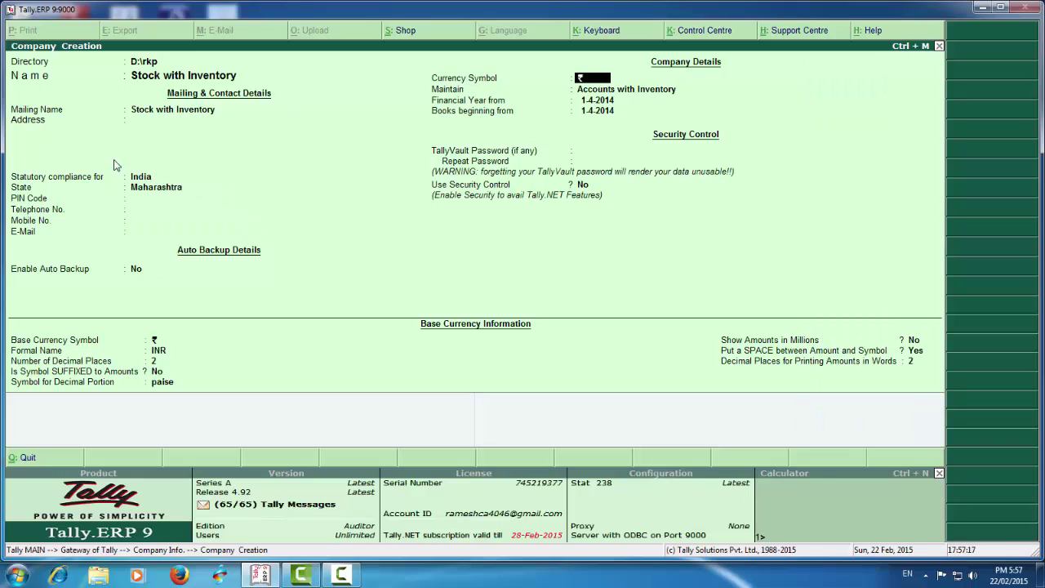
key(Return)
key(Return)
key(Return)
key(Return)
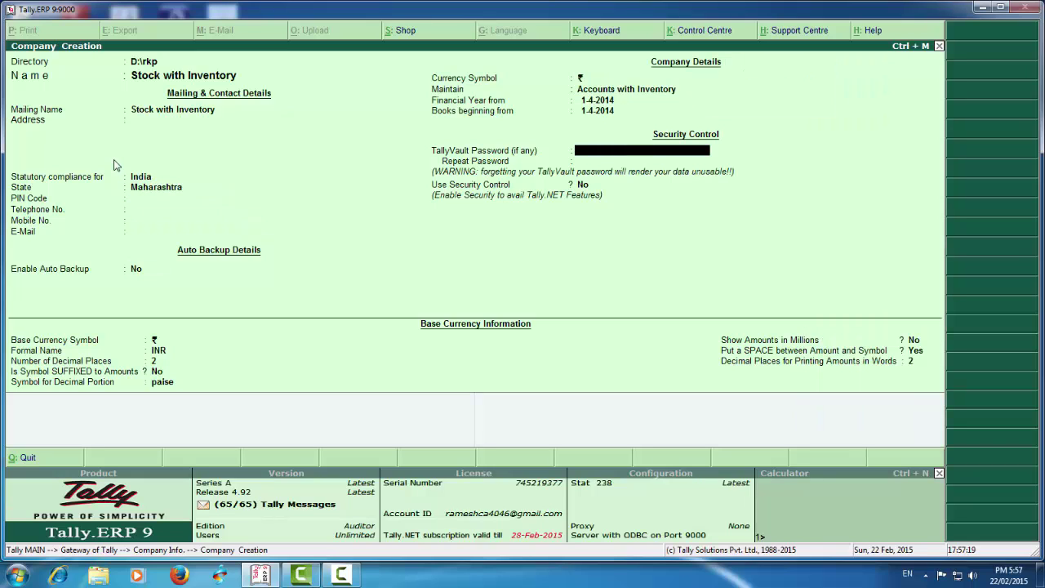
key(Return)
key(Return)
key(Return)
key(Return)
key(Return)
key(Return)
key(Return)
key(Return)
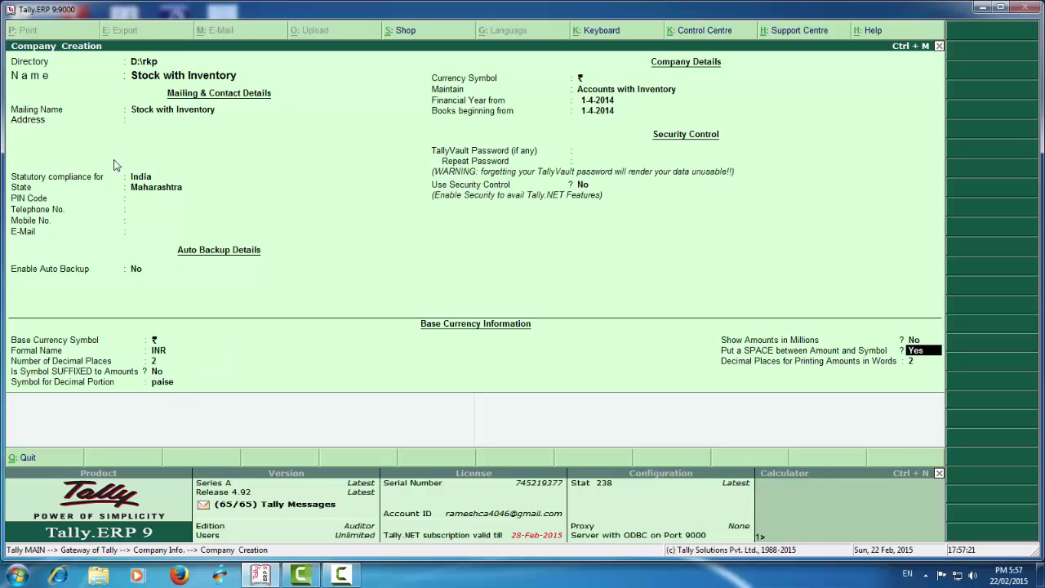
key(Return)
key(Return)
key(Return)
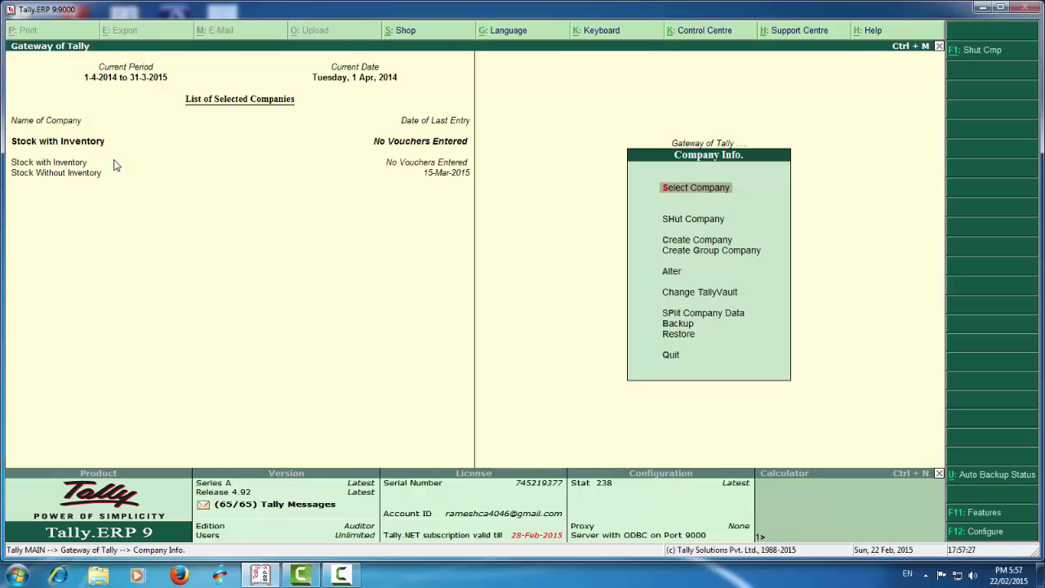
- Start a payment voucher dated 15-Mar-2015
key(Escape)
key(Down)
key(Down)
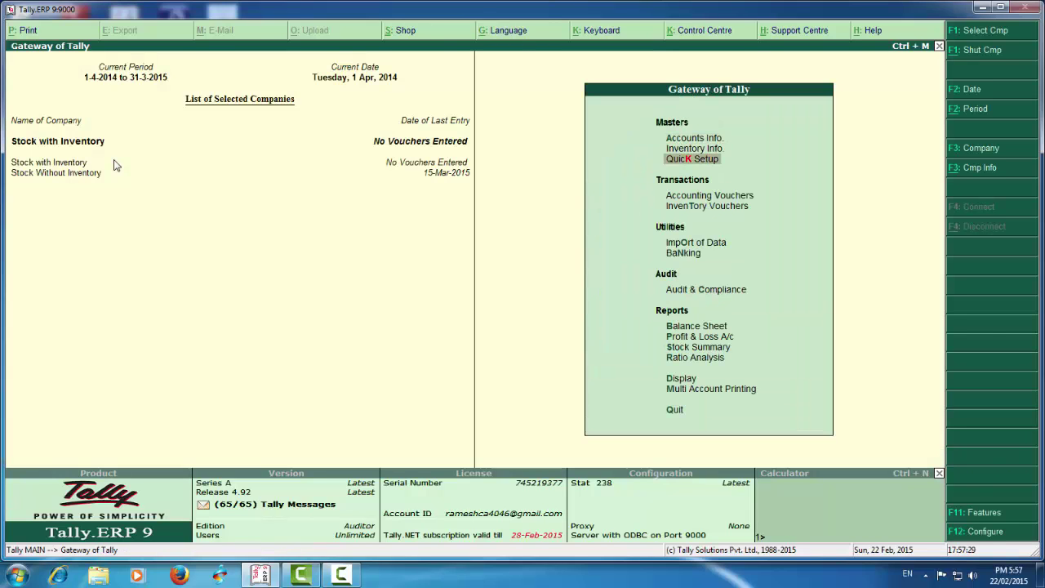
key(Down)
key(Return)
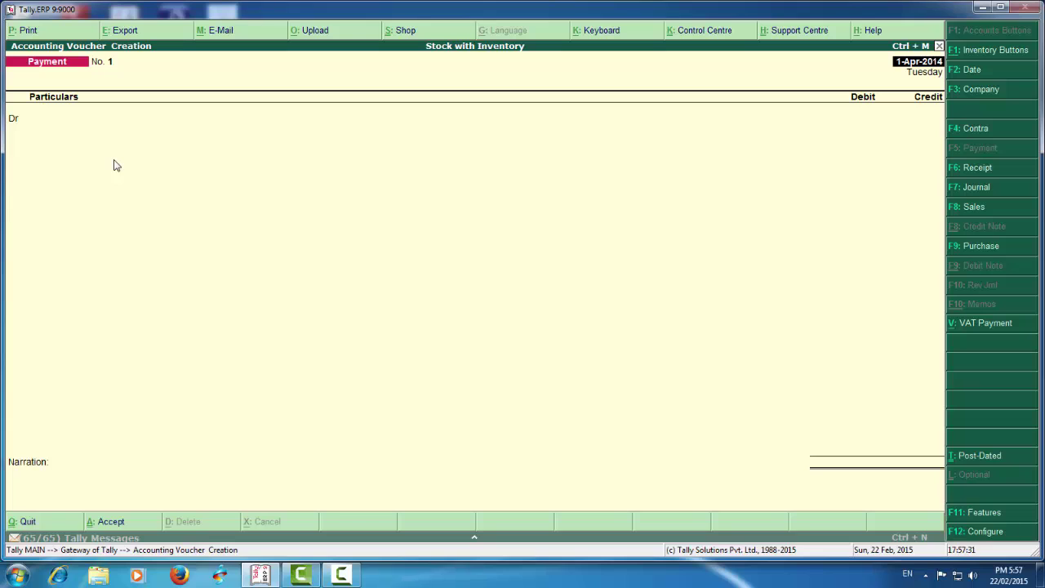
key(F2)
text(15-3)
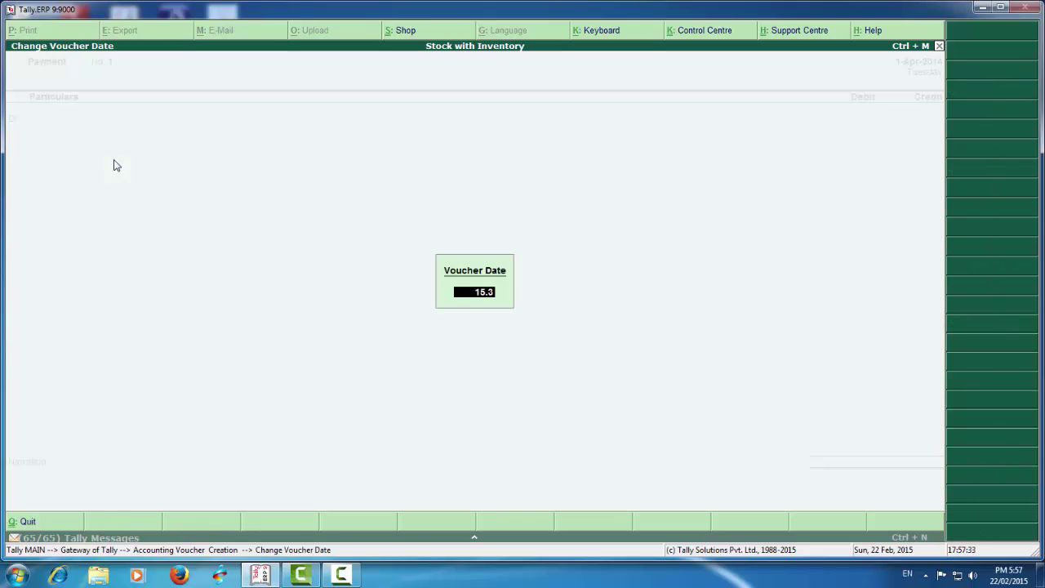
key(Return)
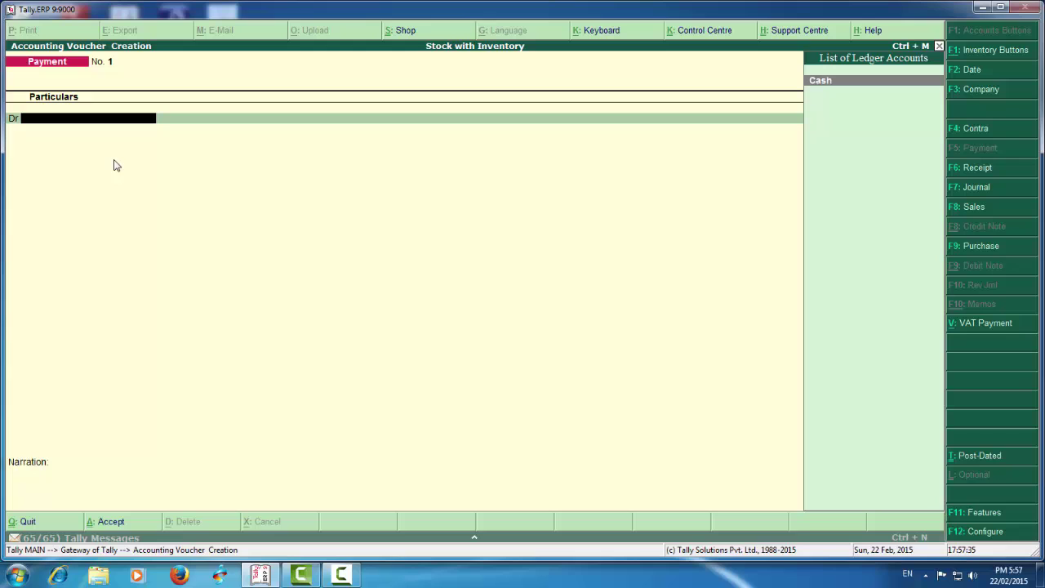
- Create ledger Ramesh under Indirect Expenses and pay it 25,000 from Cash
key(alt+c)
text(Ram)
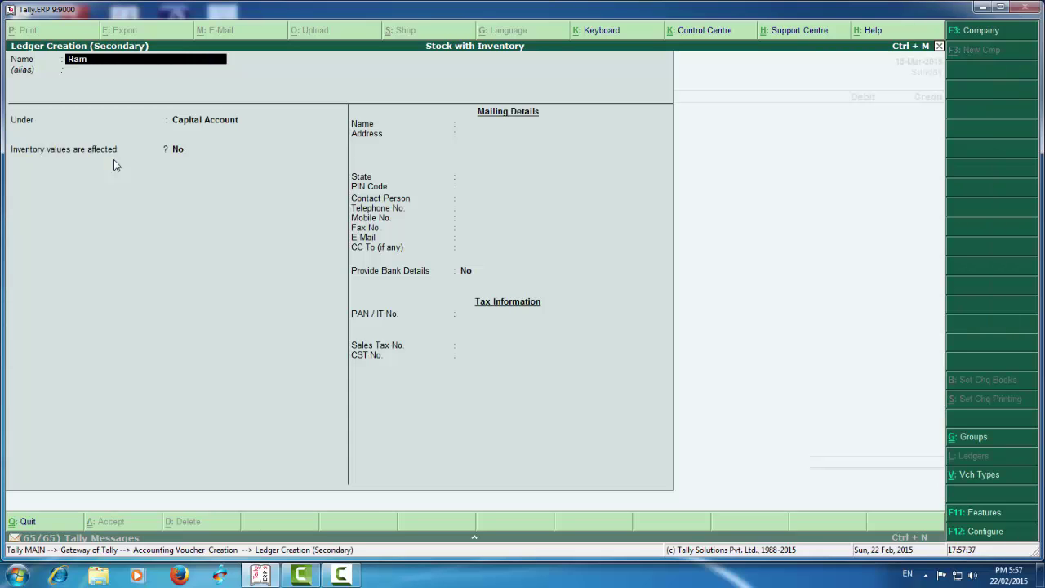
text(esh)
key(Return)
text(Ind)
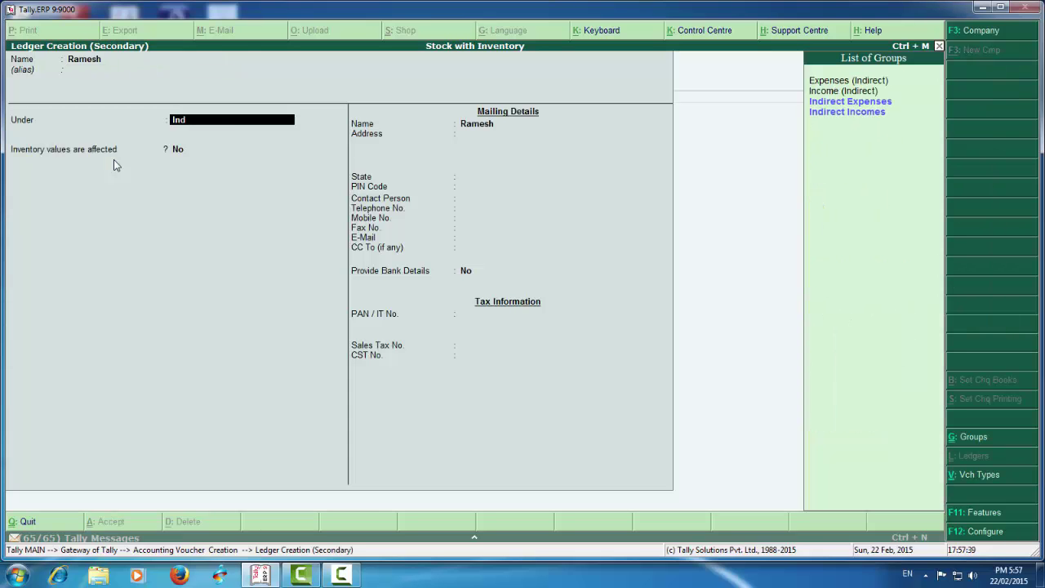
key(Down)
key(Return)
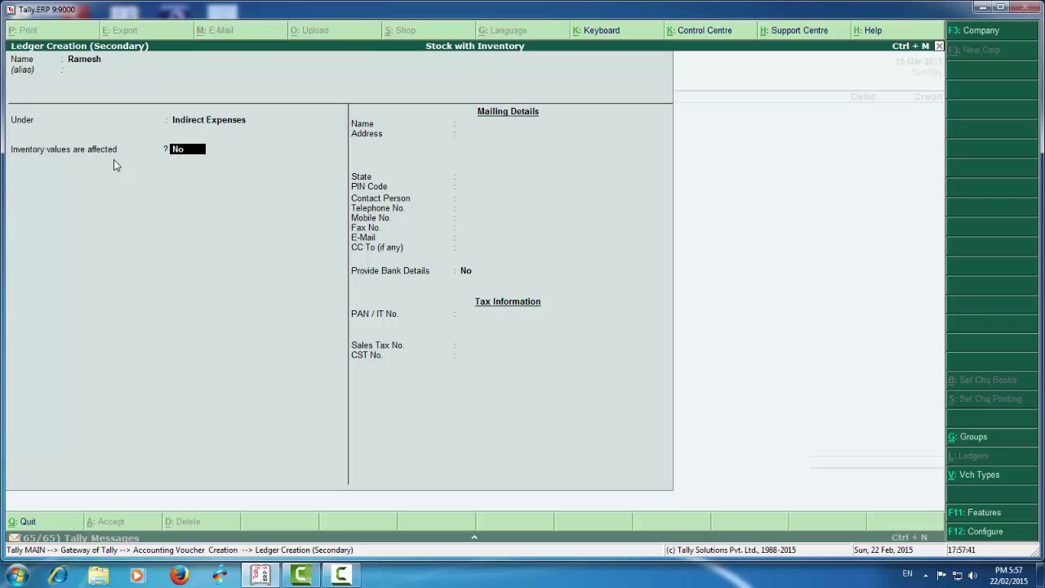
key(Return)
key(Return)
key(Return)
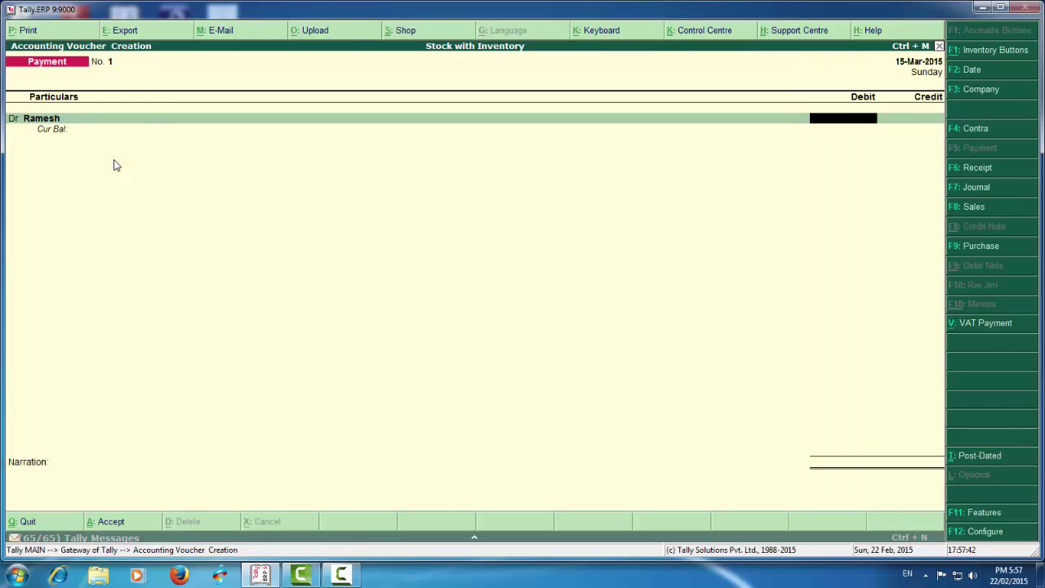
text(25,)
text(000)
key(Return)
key(Return)
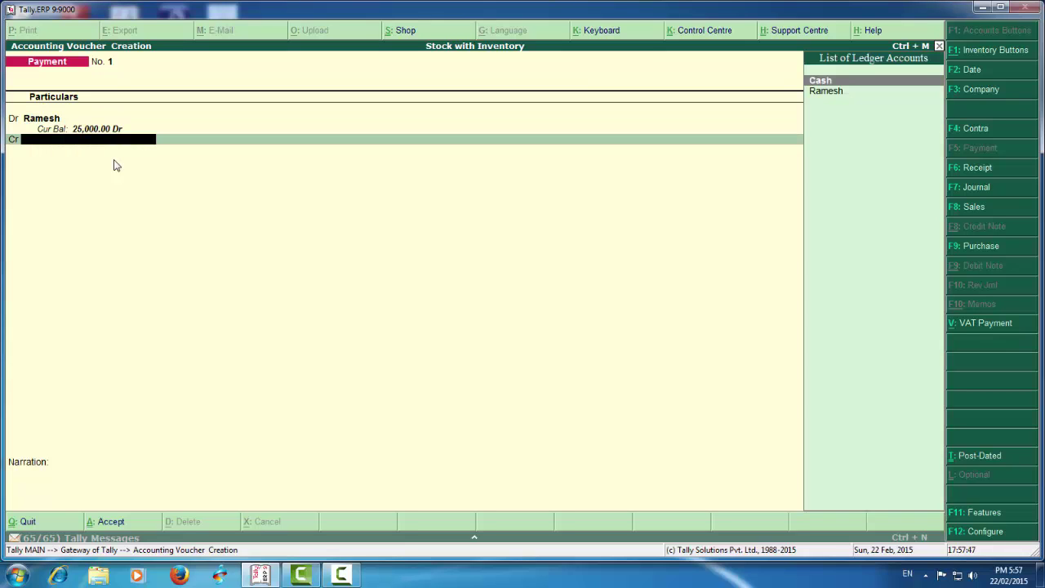
key(Return)
key(Return)
key(Return)
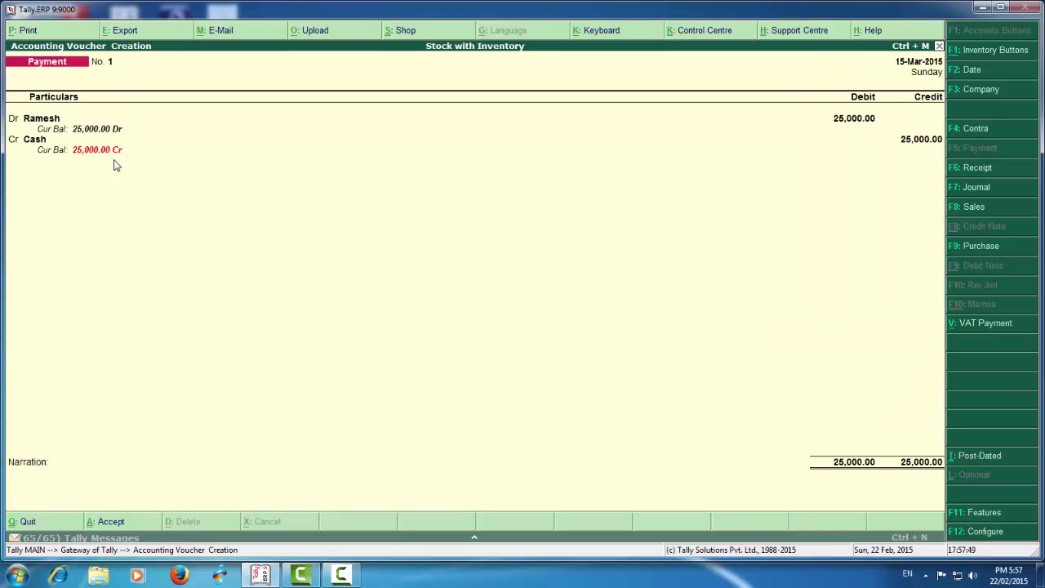
key(Return)
- Check the Nett Loss figure in the Profit & Loss report
key(Escape)
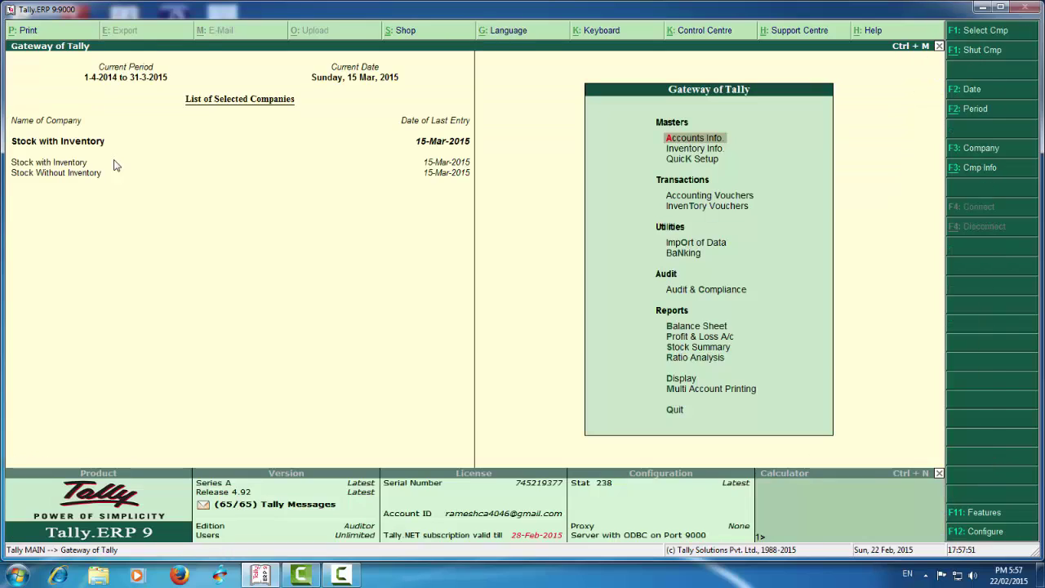
key(p)
key(Right)
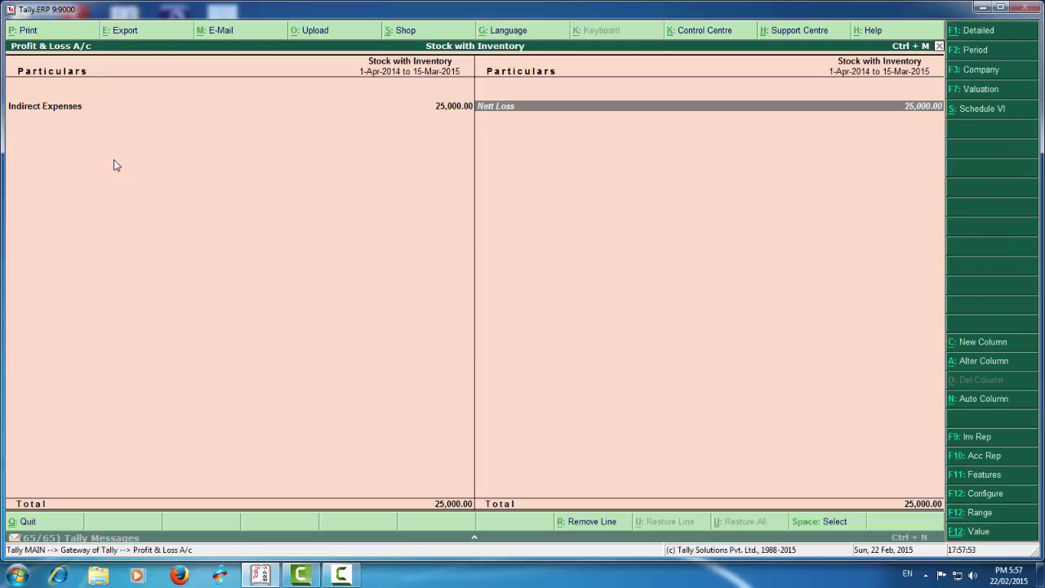
key(Escape)
- Start a journal voucher debiting Profit & Loss A/c 25,000
key(Up)
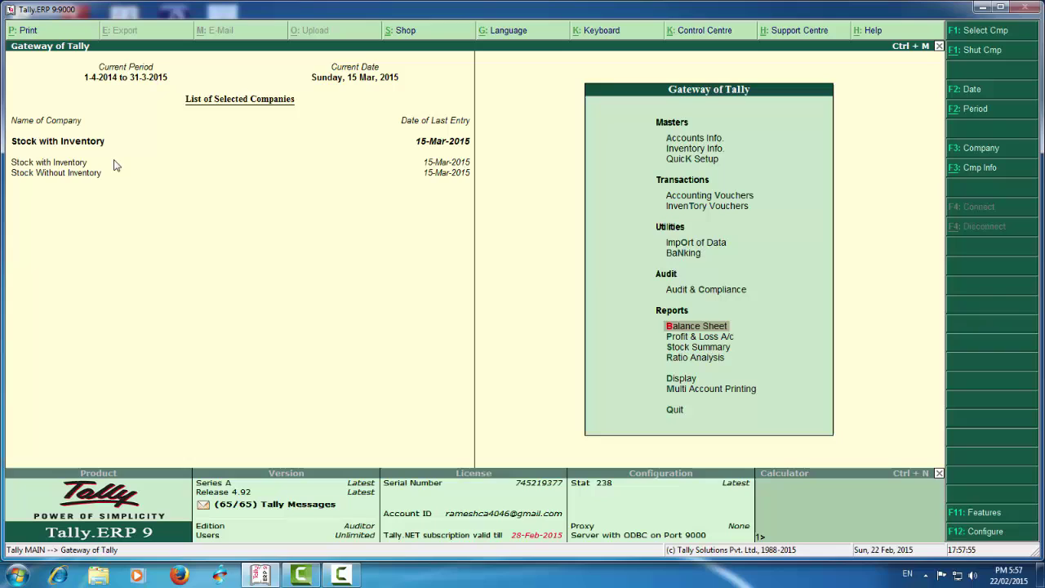
key(Up)
key(Up)
key(Up)
key(Up)
key(Up)
key(Return)
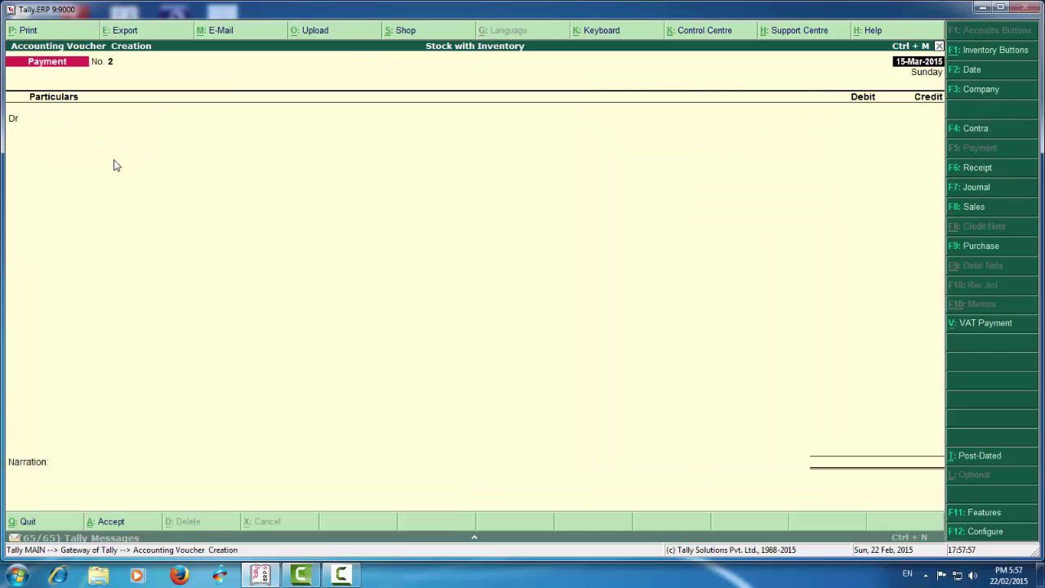
key(F7)
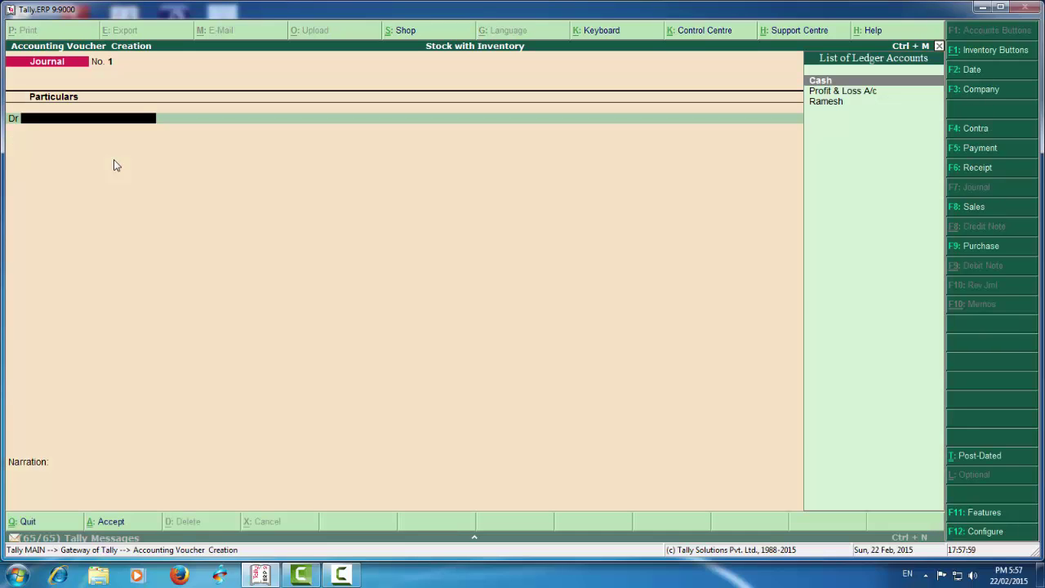
text(pro)
key(Return)
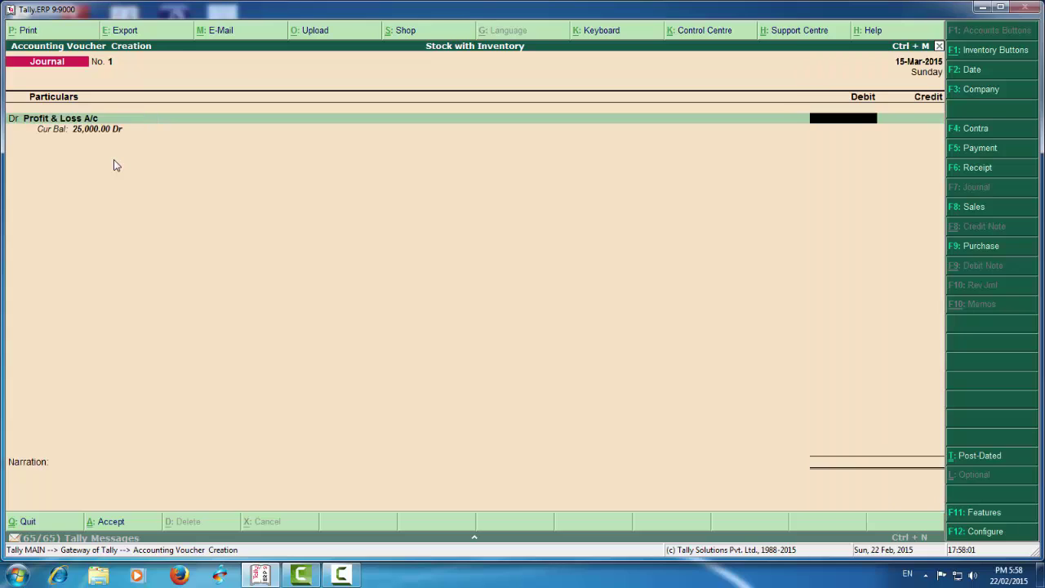
text(25,000)
key(Return)
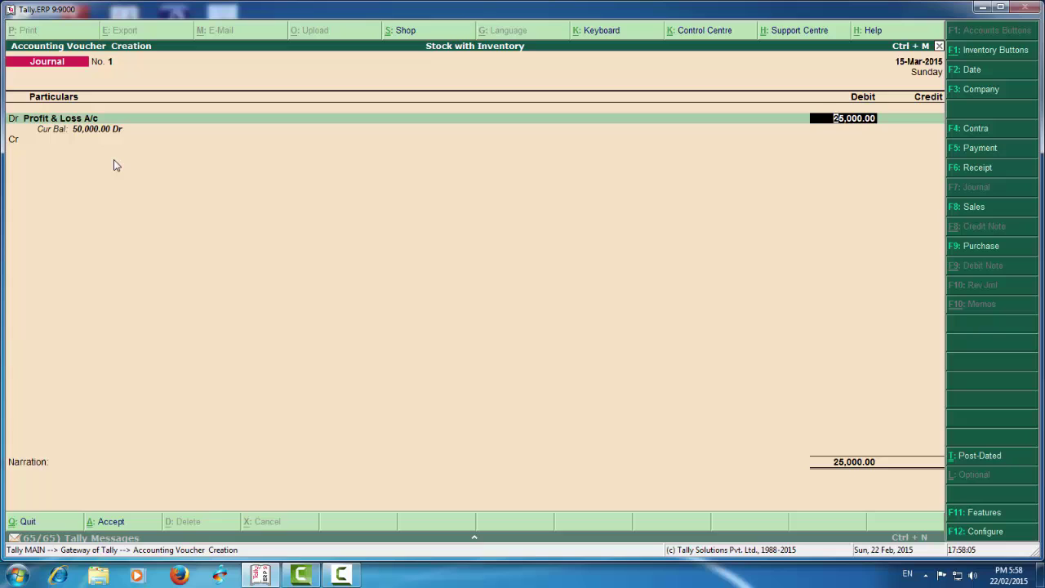
- Create a new ledger Rahul under Capital Account
key(ctrl+n)
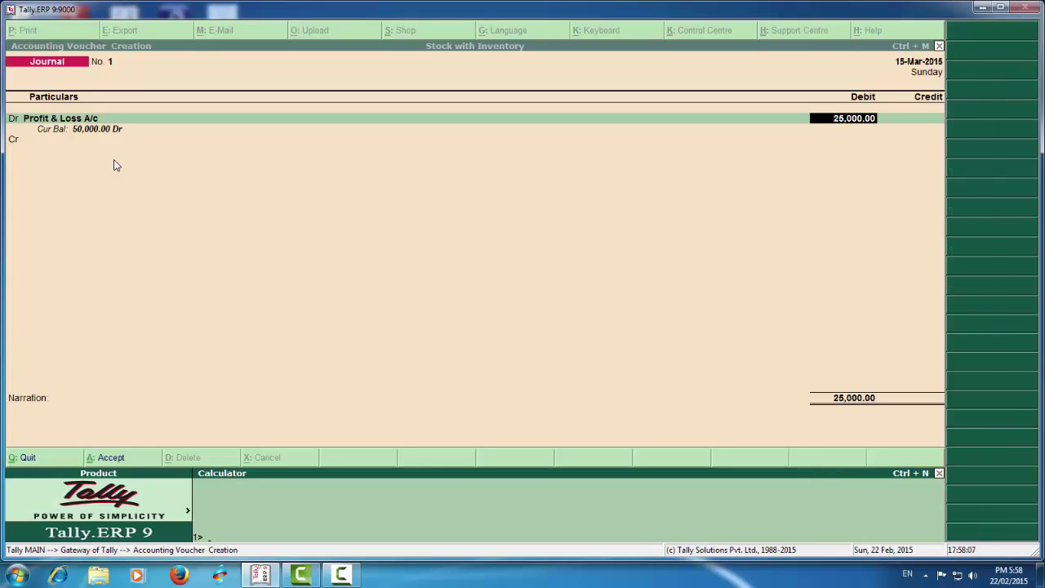
key(ctrl+n)
key(shift+Tab)
key(alt+c)
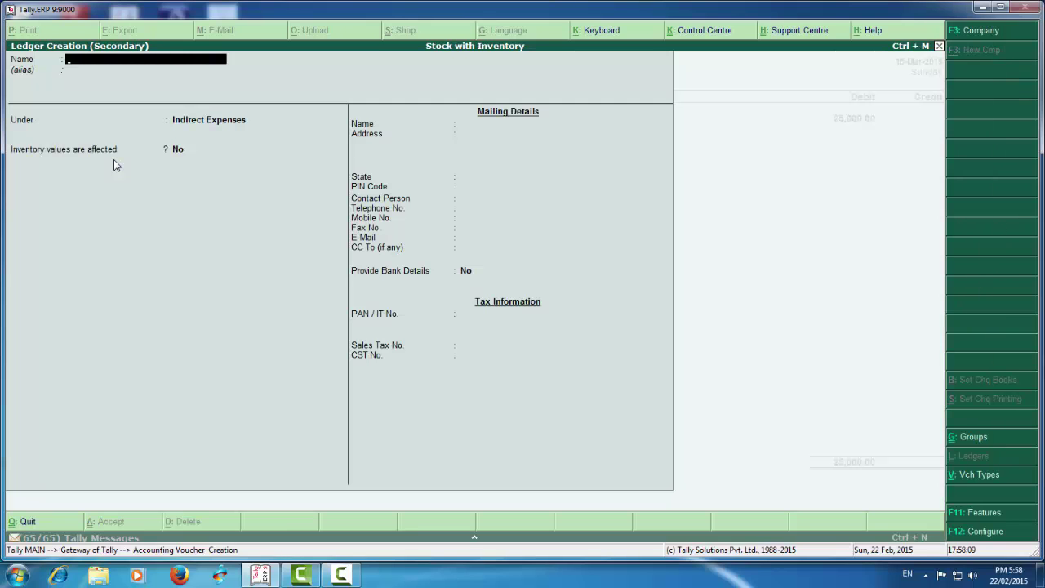
text(Rahul)
key(Return)
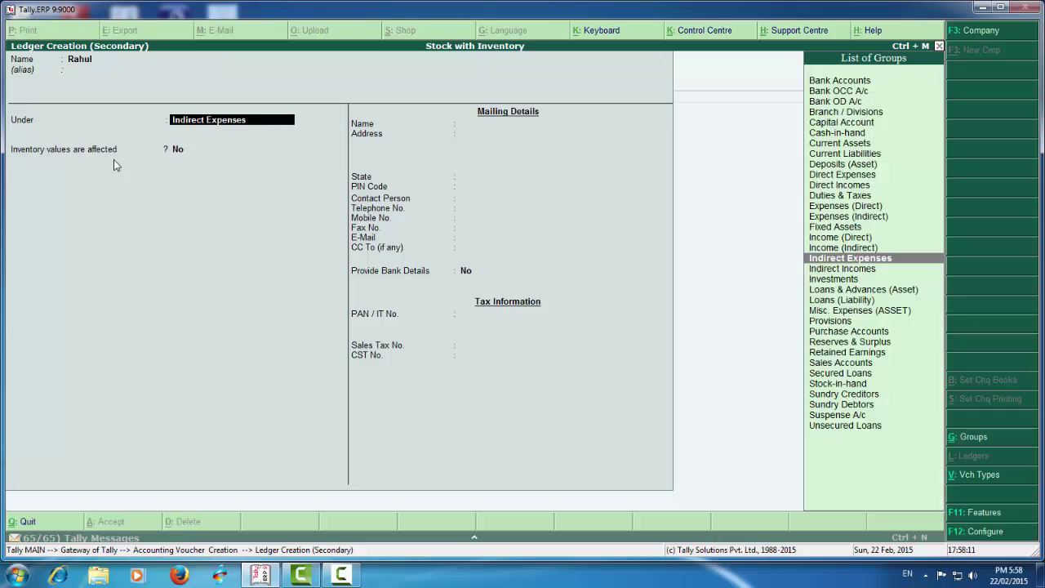
text(Cap)
key(Return)
key(Return)
key(Return)
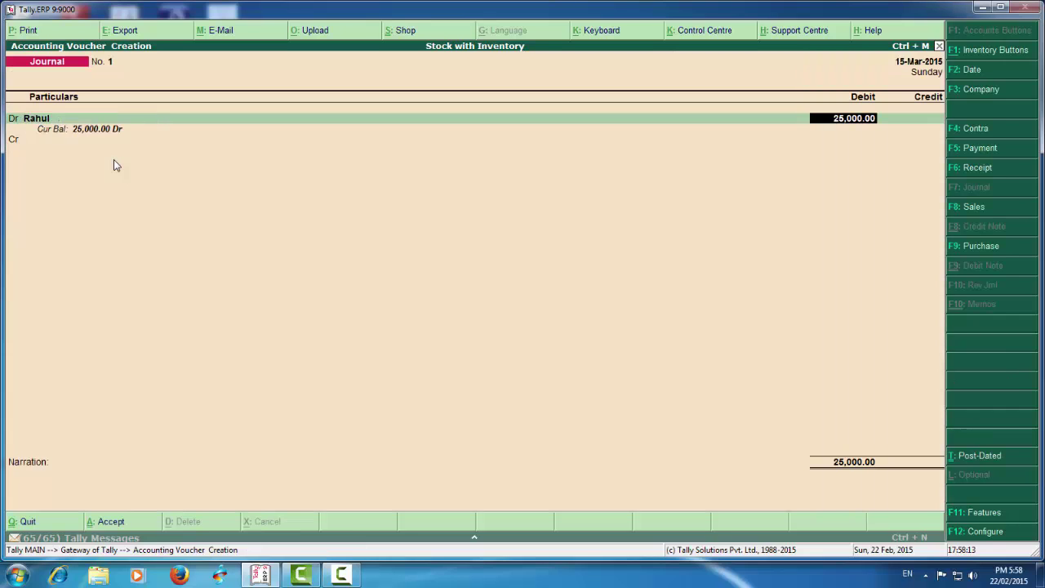
text(25,000)
- Complete the 25,000 journal between Rahul and Profit & Loss A/c, then view the Balance Sheet
key(Return)
text(Pro)
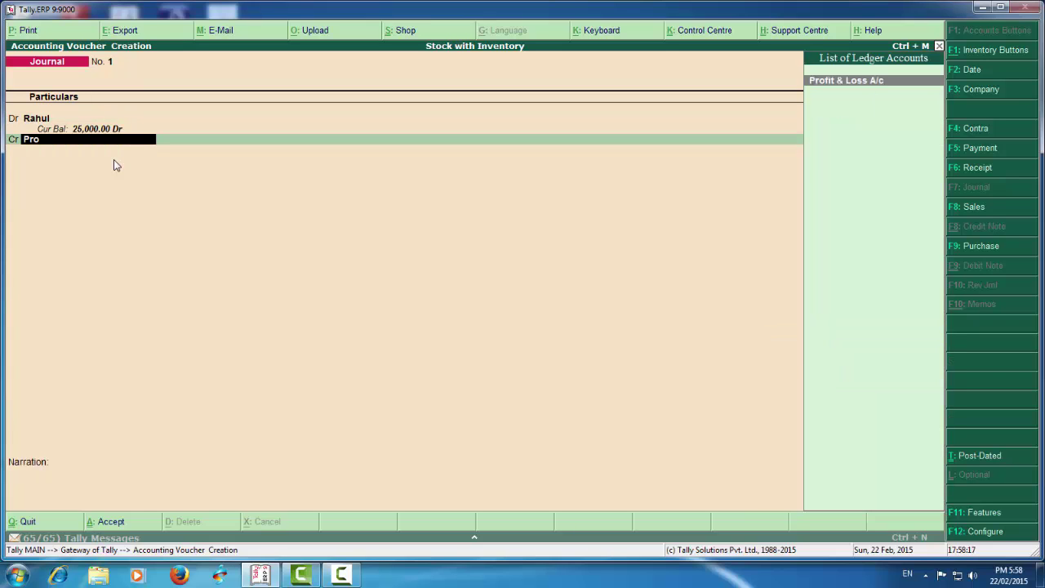
key(Return)
key(Return)
key(Return)
key(Return)
key(Escape)
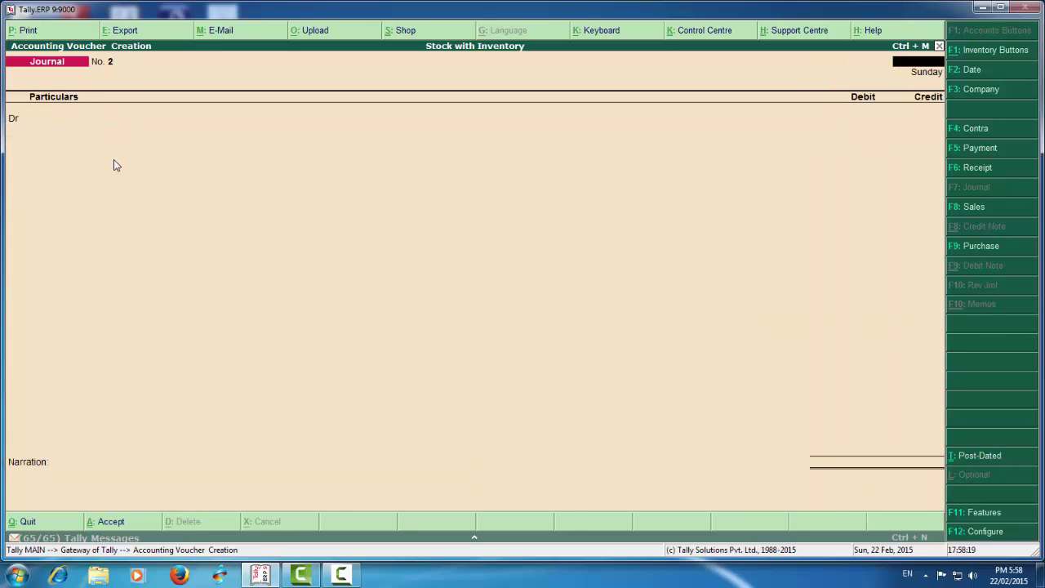
key(b)
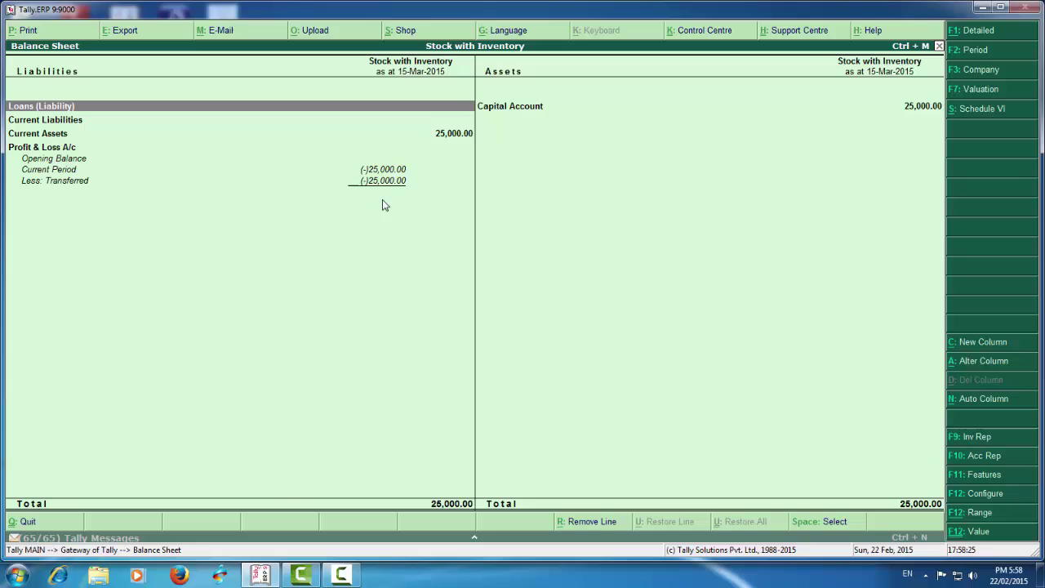
- Switch to Stock Without Inventory and begin journal voucher No. 1 dated 15-Mar-2015
key(Escape)
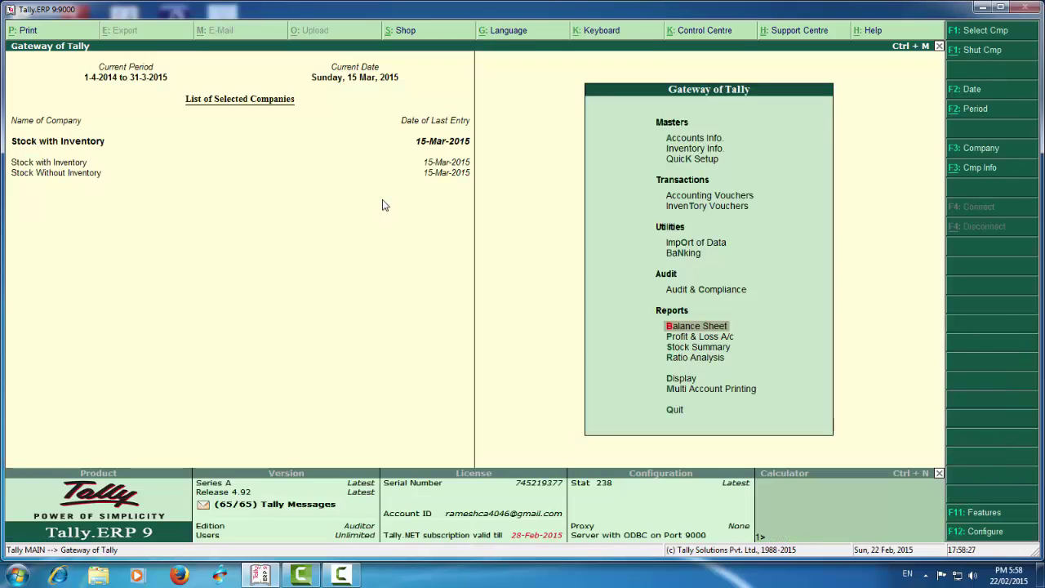
click(58, 176)
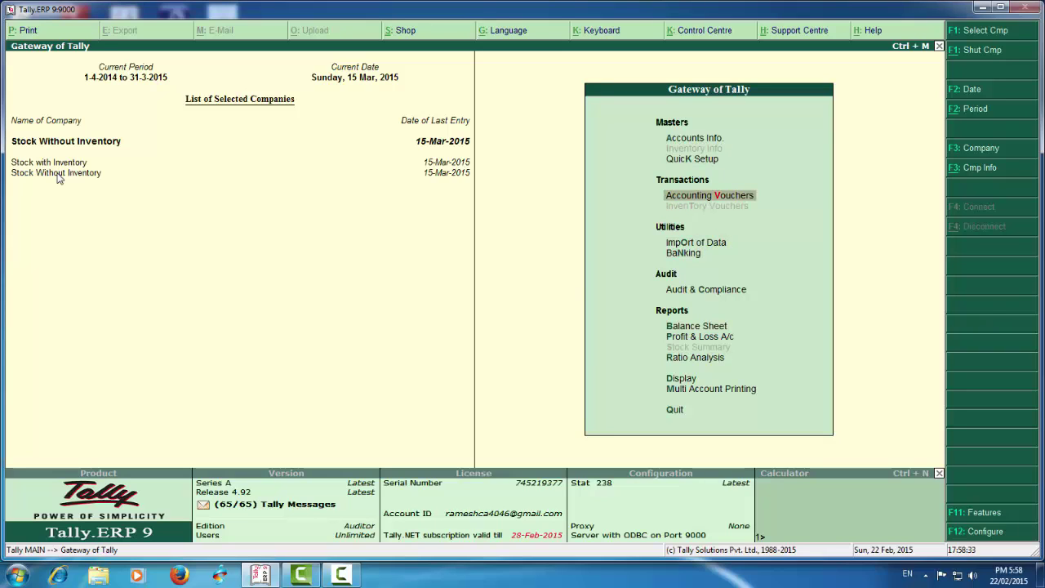
key(Return)
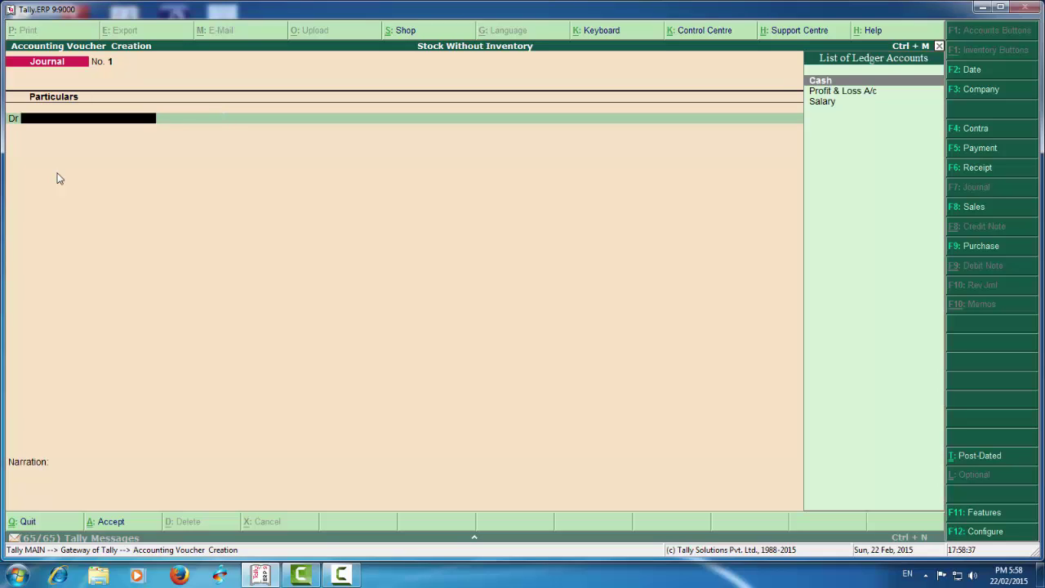
- Create ledger Rahul under the Capital Account group
key(alt+c)
text(Ra)
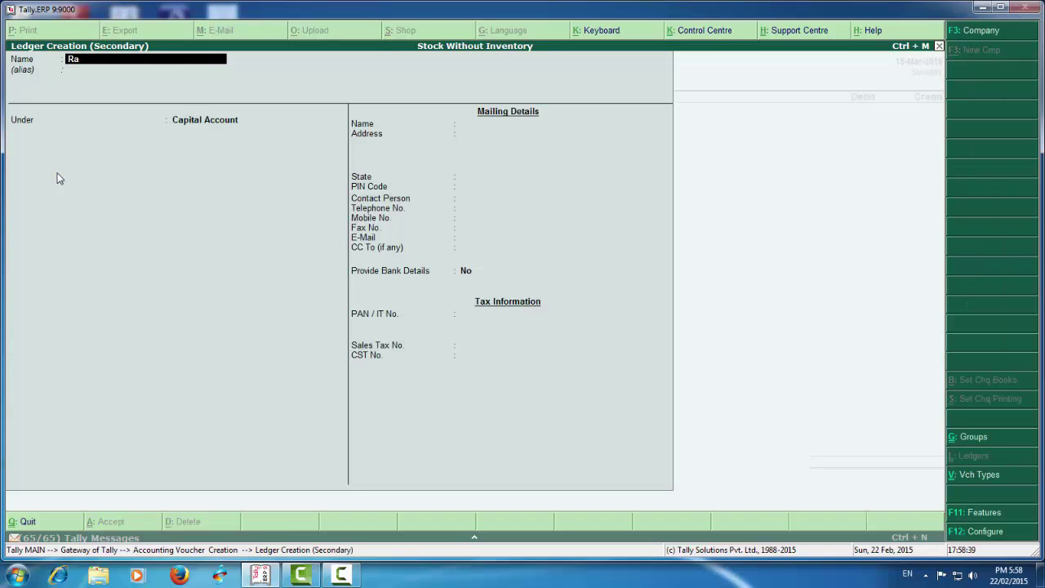
text(hul)
key(Return)
key(Return)
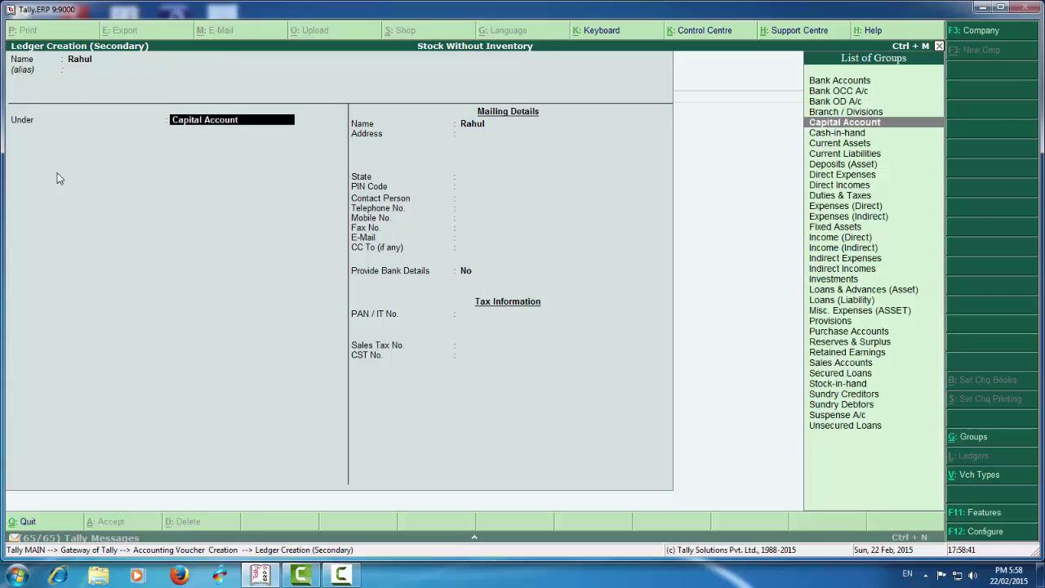
key(ctrl+a)
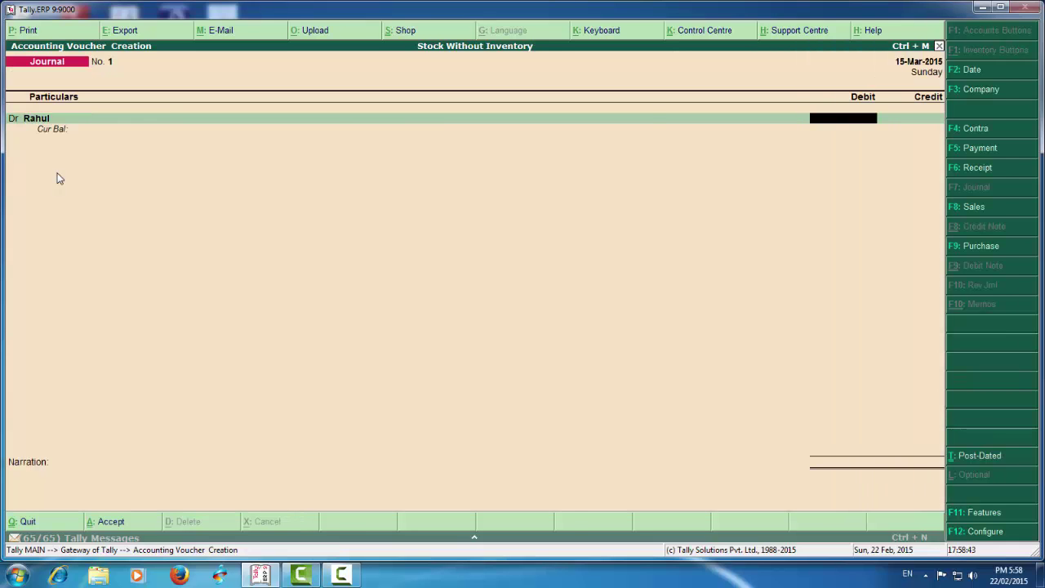
- Check the company's Nett Profit in the Profit & Loss report
key(Escape)
key(Escape)
key(Escape)
key(p)
key(Down)
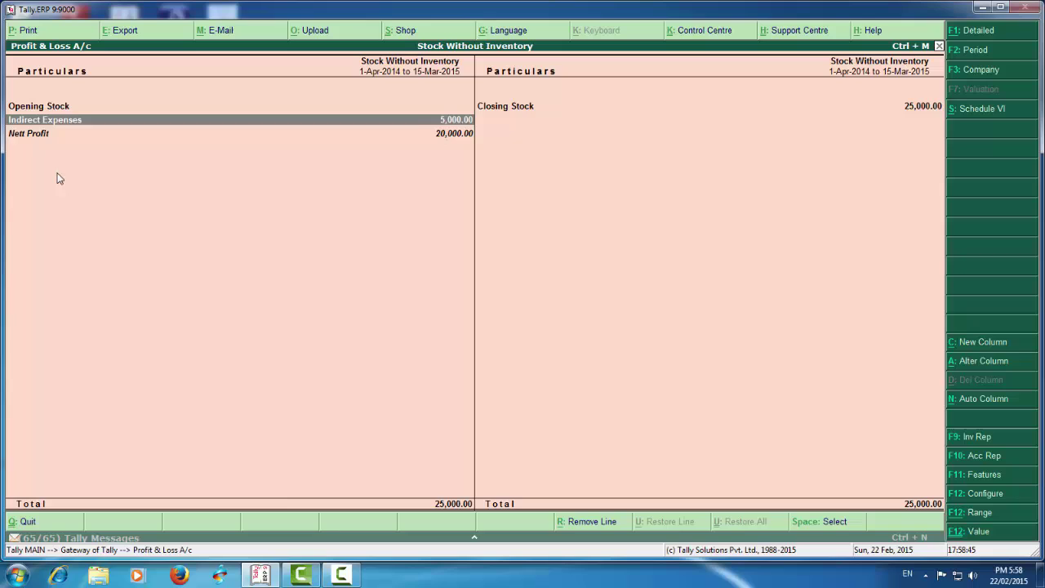
key(Down)
key(Escape)
- Journal 20,000 debiting Profit & Loss A/c and crediting Rahul, then save
key(Up)
key(Up)
key(Up)
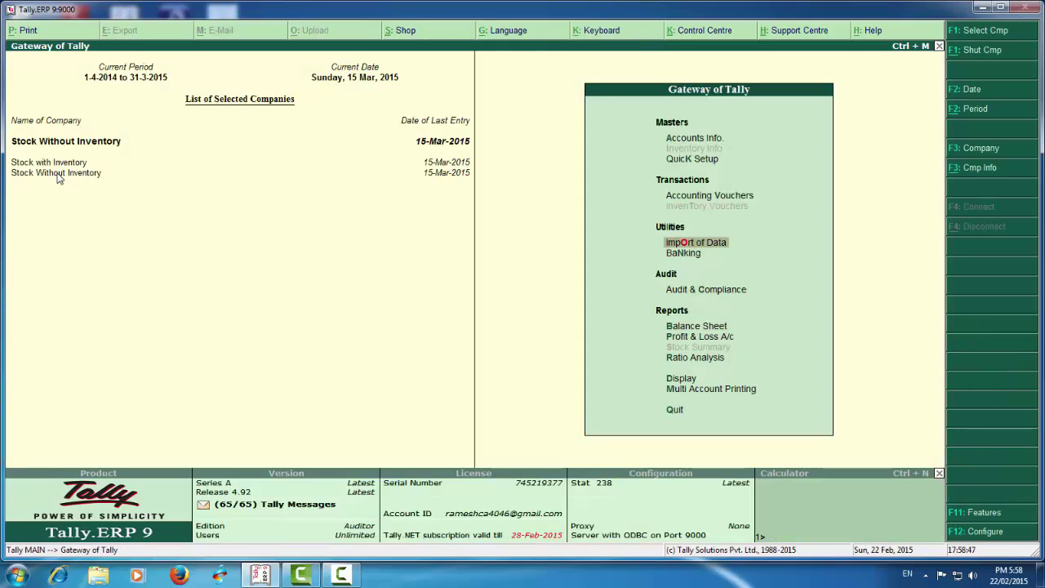
key(Up)
key(Return)
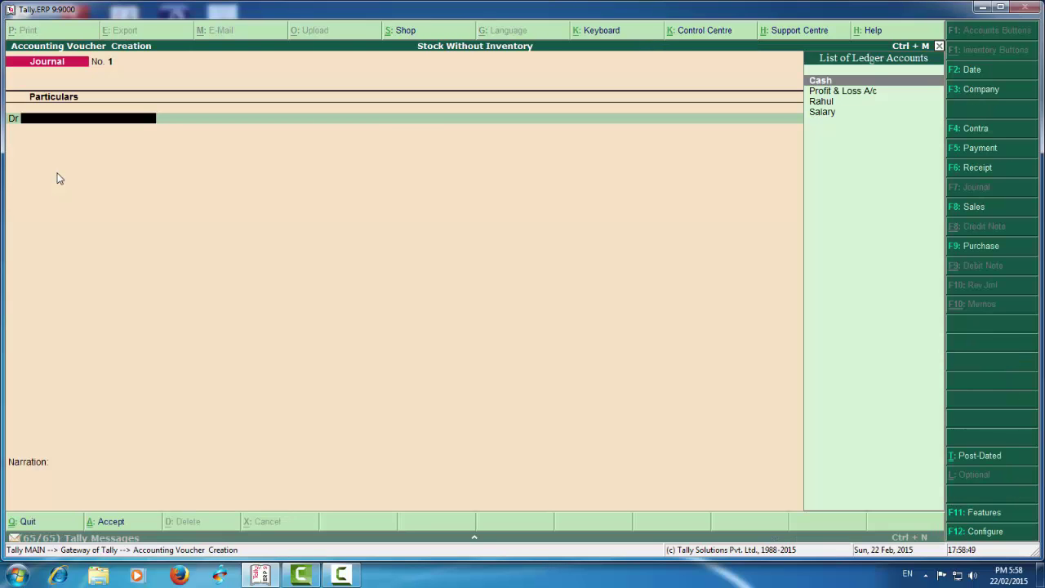
text(pro)
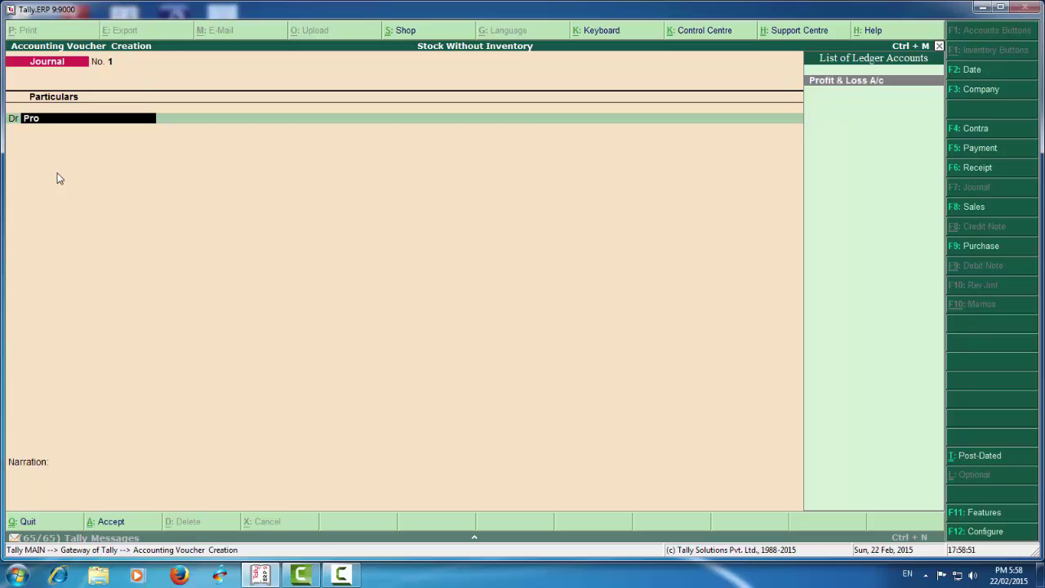
key(Return)
text(20,000)
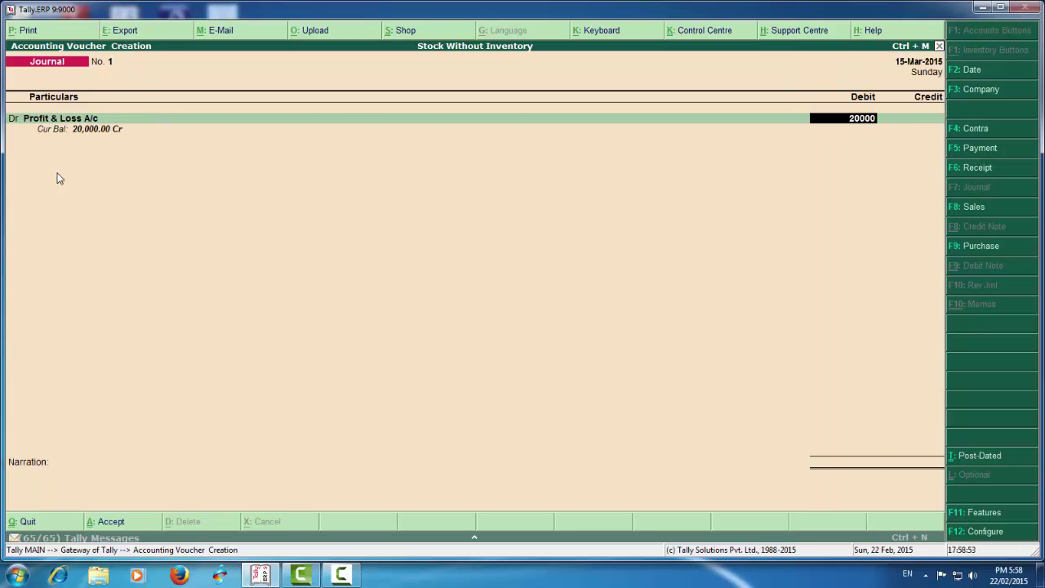
key(Return)
text(ra)
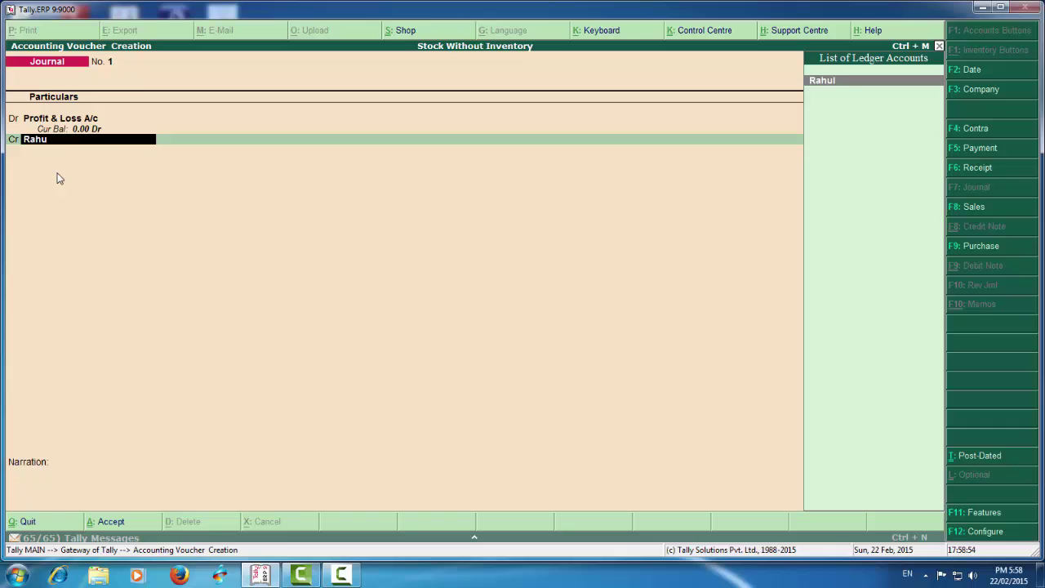
key(Return)
key(Return)
key(Return)
key(Return)
key(Escape)
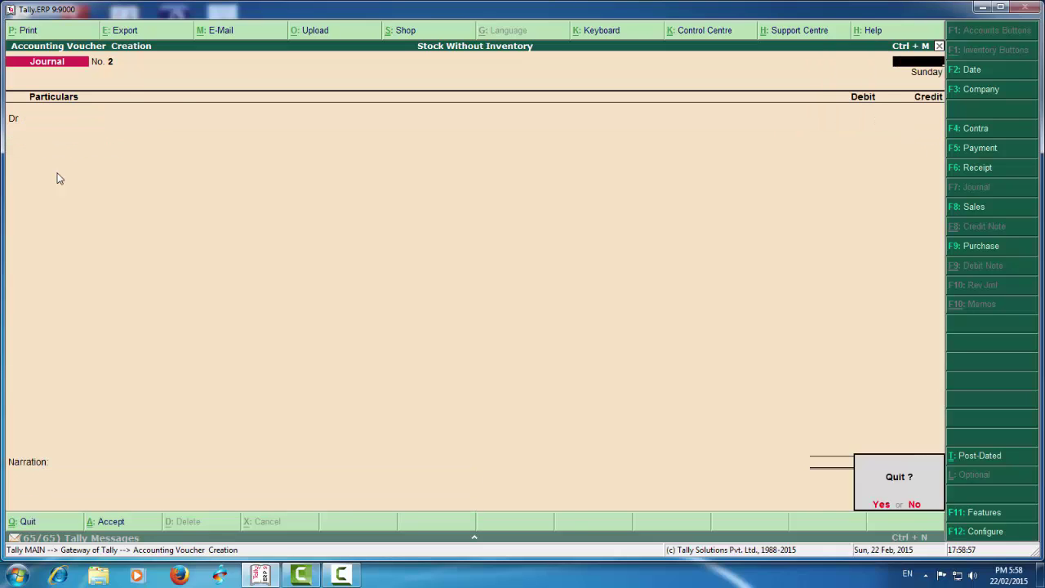
key(Return)
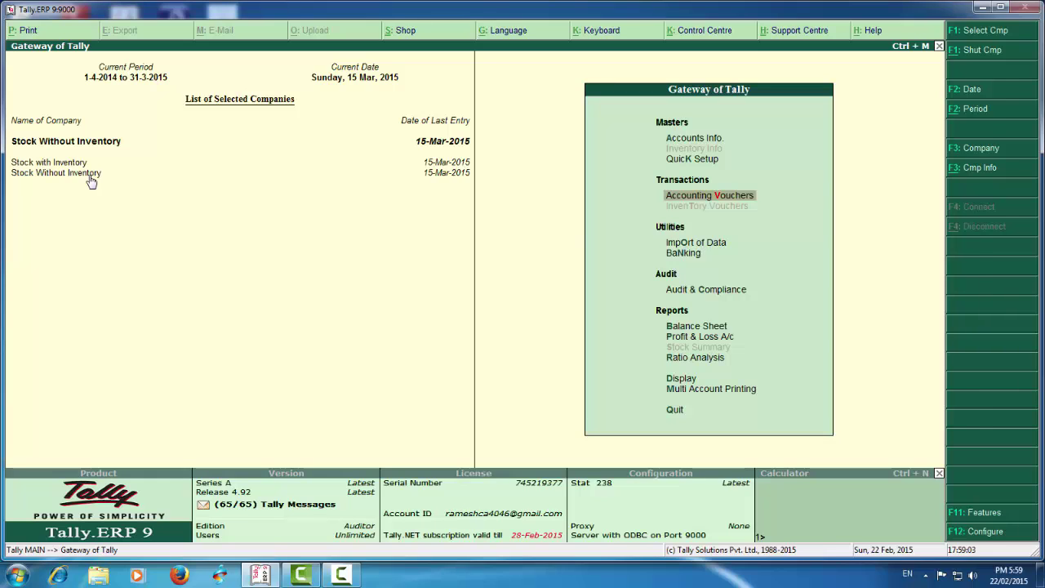
- Dismiss the quit prompt and period dialog, then choose Create Group Company from Company Info
key(Escape)
key(n)
key(alt+F2)
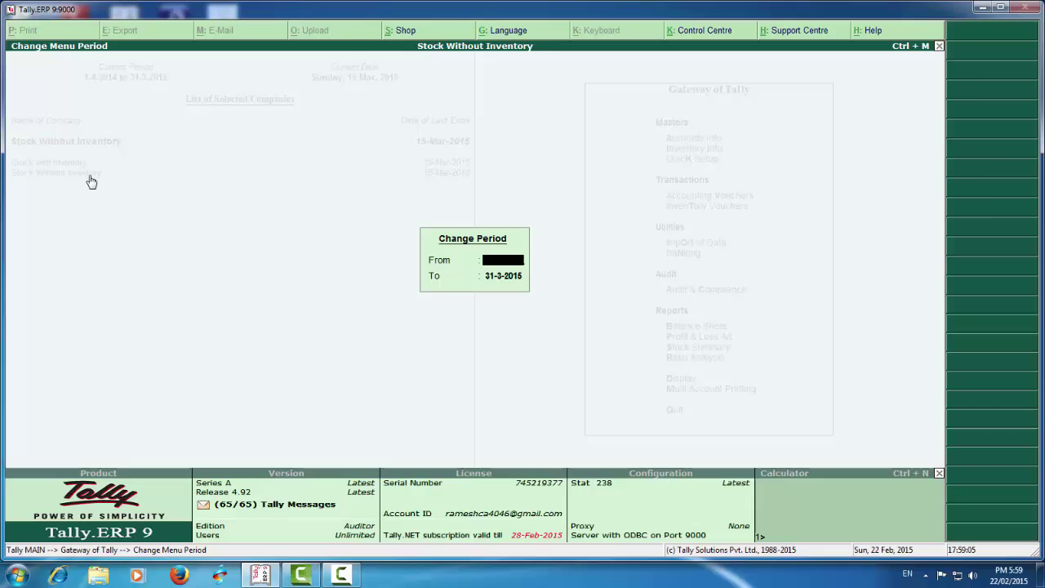
key(Escape)
key(alt+F3)
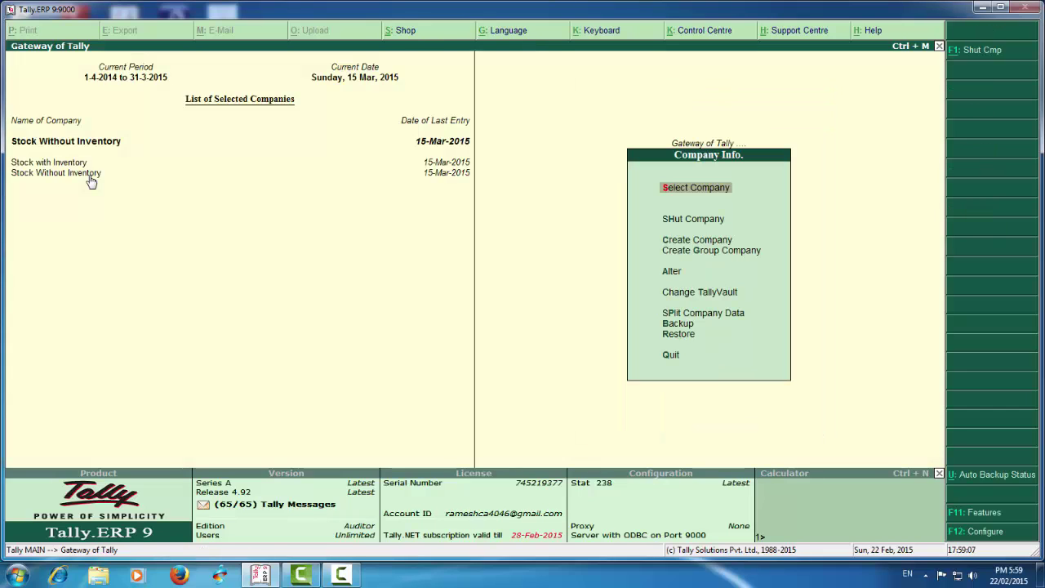
key(Down)
key(Down)
key(Down)
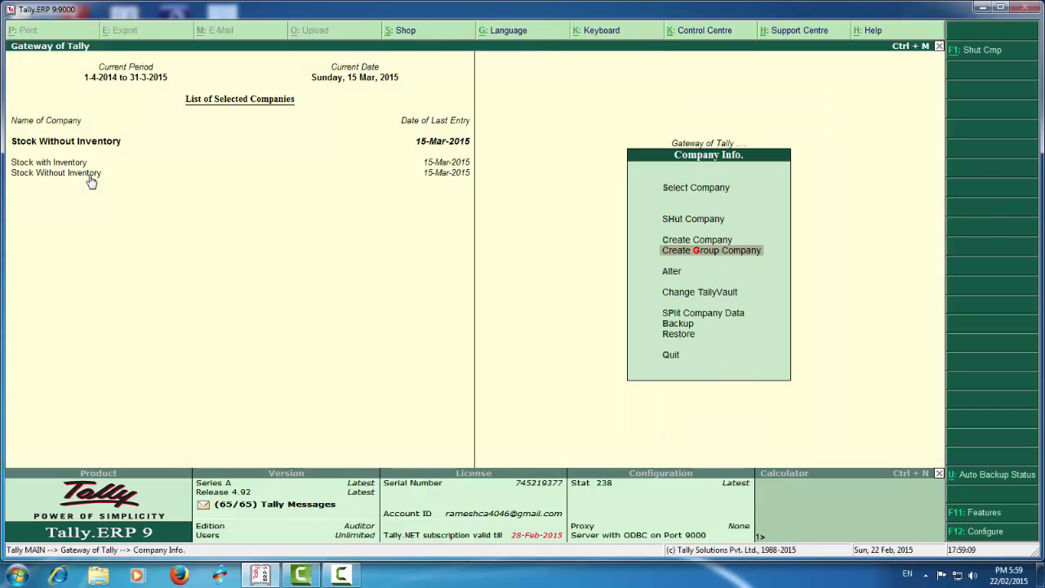
key(Return)
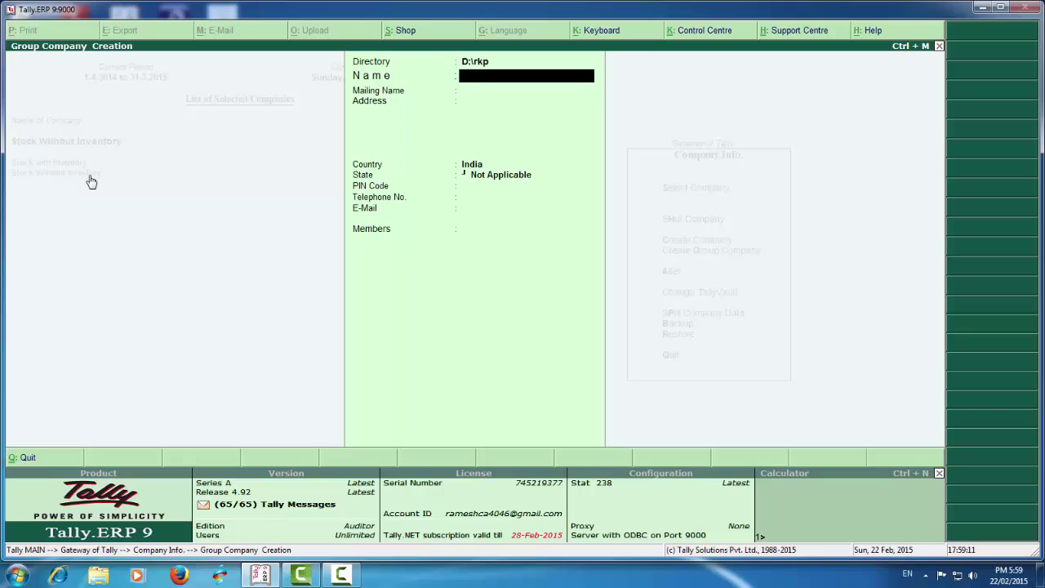
- Name the group 'Rahul and Group', state Maharashtra, with members Stock with Inventory and Stock Without Inventory
text(R)
text(ahul an)
text(d Group)
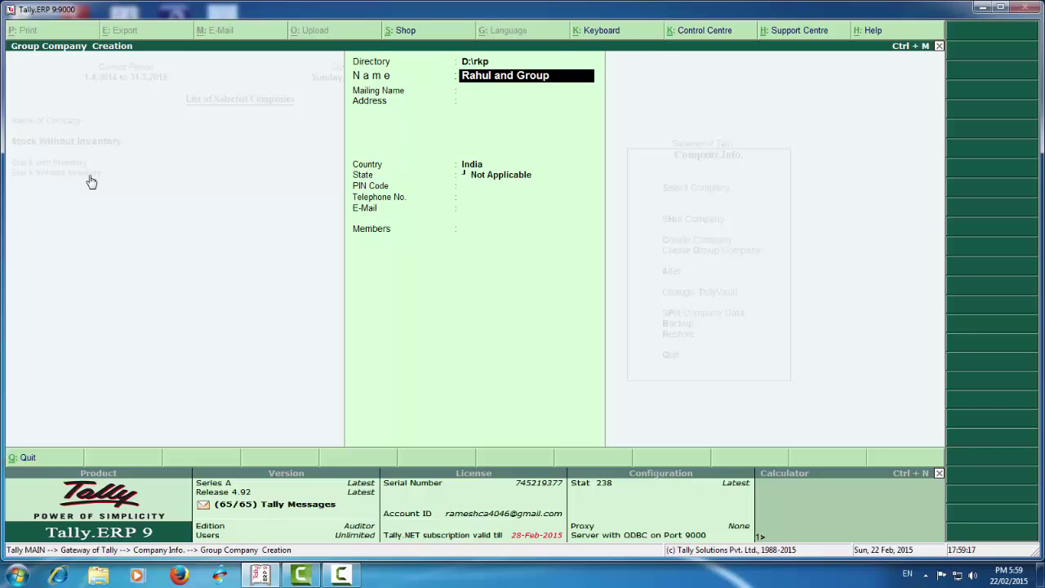
key(Return)
key(Return)
key(Return)
key(Return)
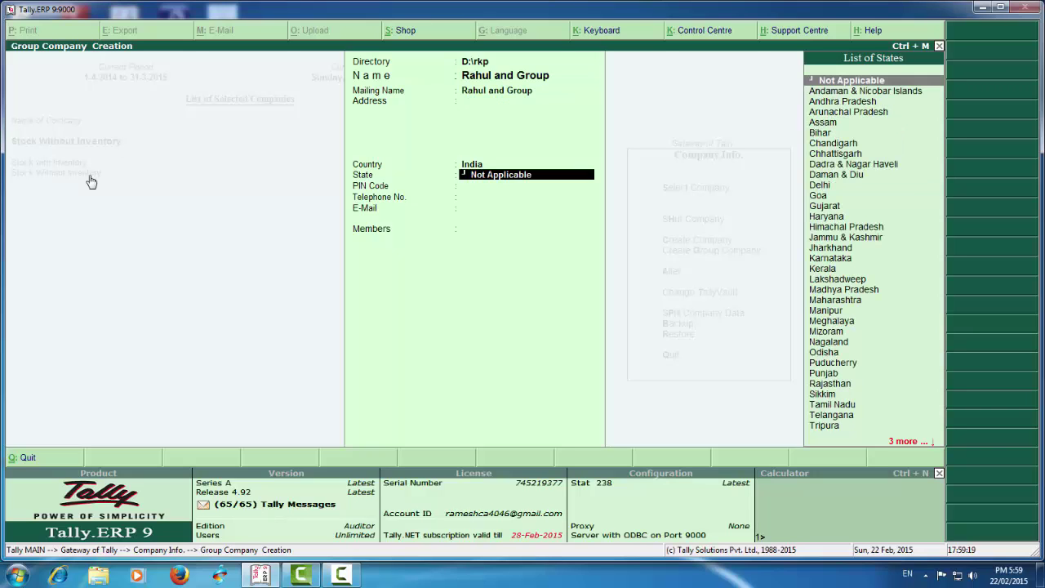
text(Mah)
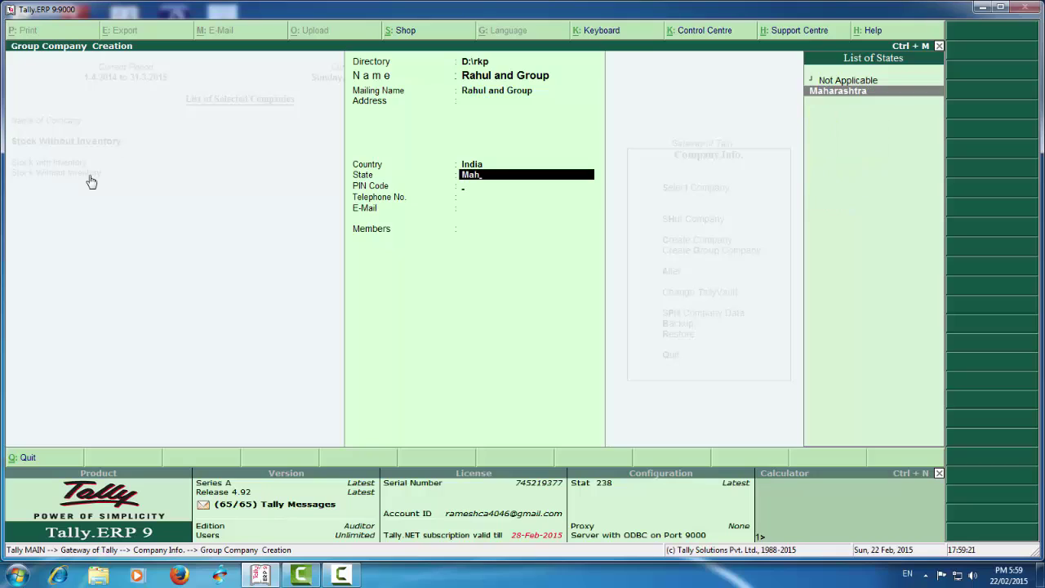
key(Return)
key(Return)
key(Return)
key(Return)
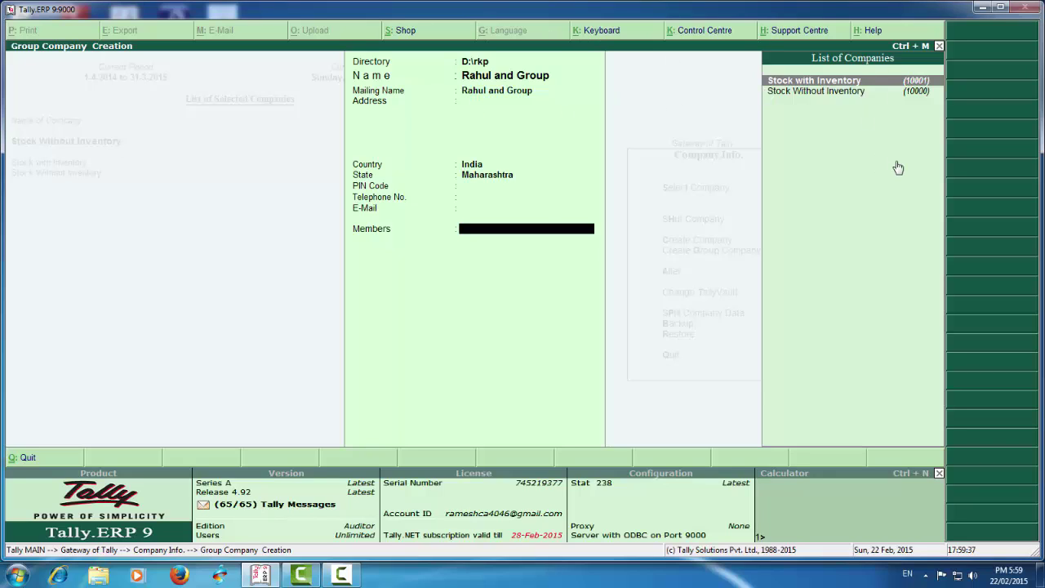
key(Return)
key(Return)
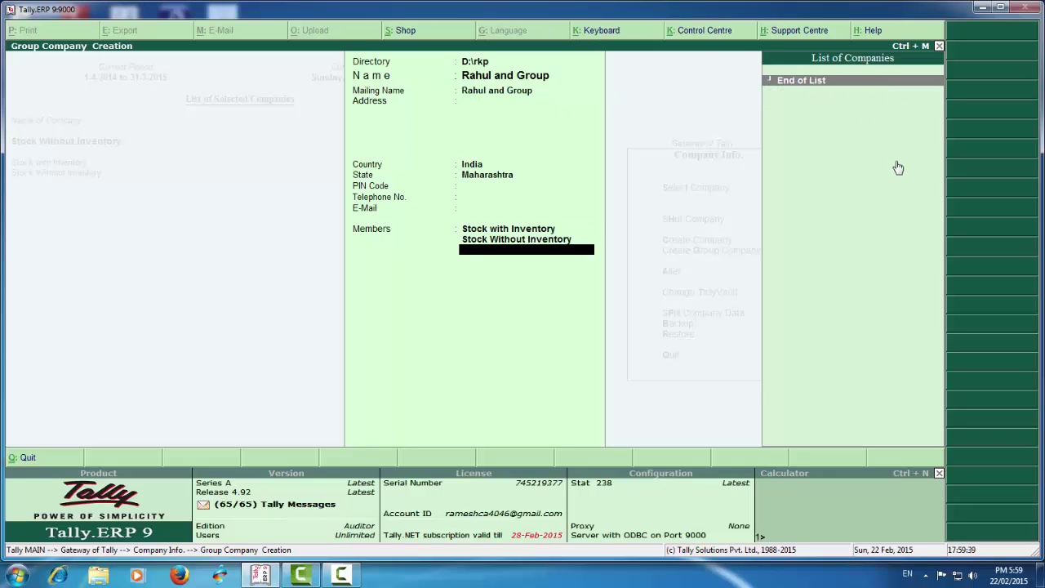
key(Return)
key(Return)
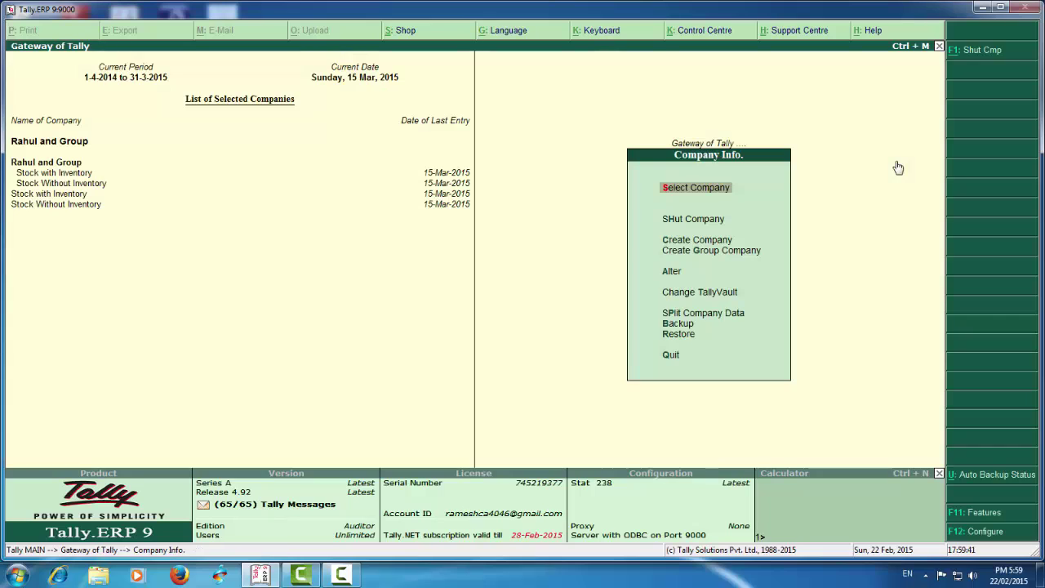
- Return to the gateway and view the group Balance Sheet totalling 5,000 per side
key(Escape)
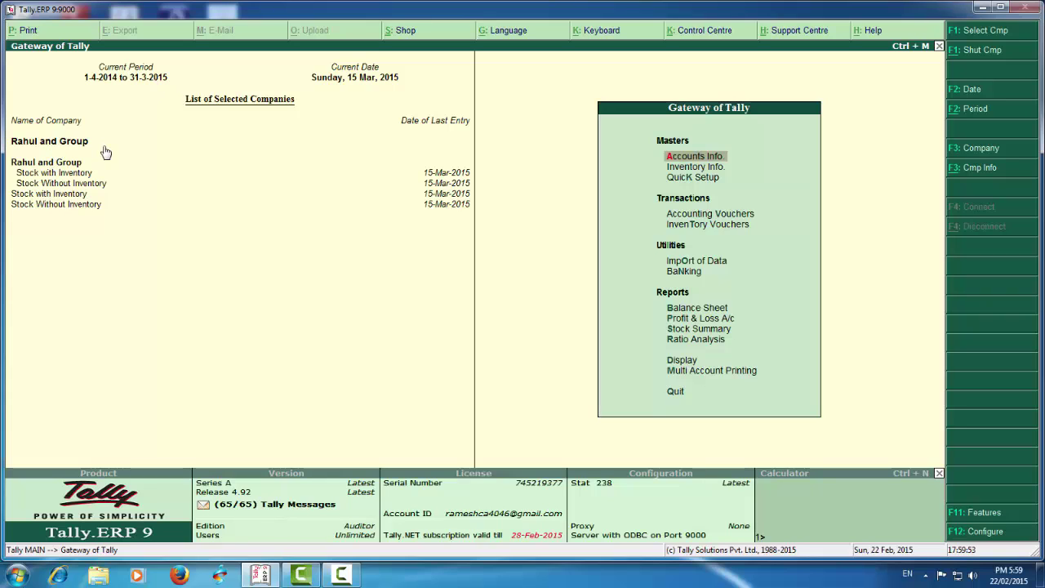
key(Down)
key(Down)
key(Down)
key(Down)
key(Down)
key(Down)
key(Down)
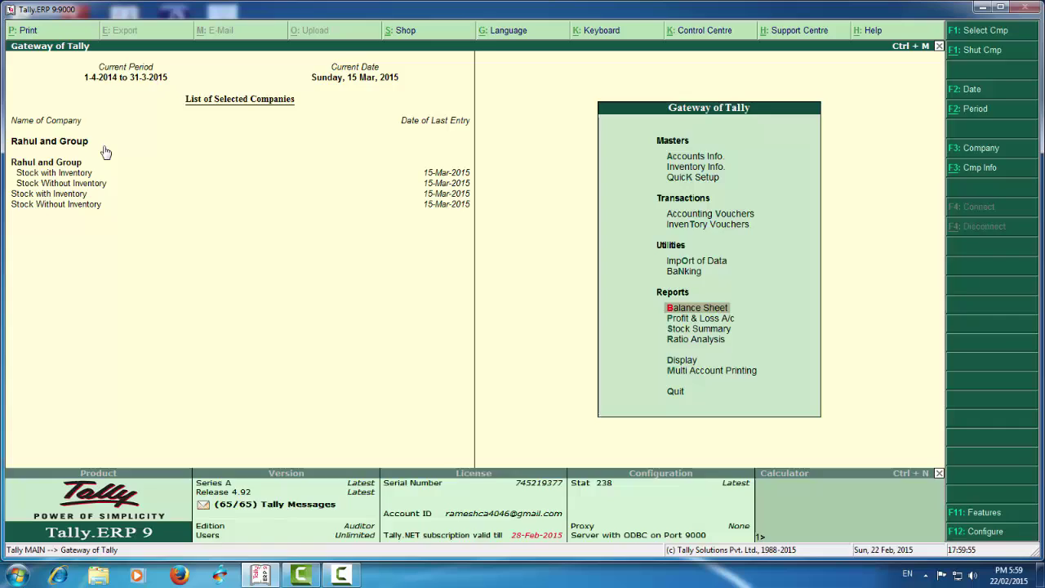
key(Return)
key(Down)
key(Down)
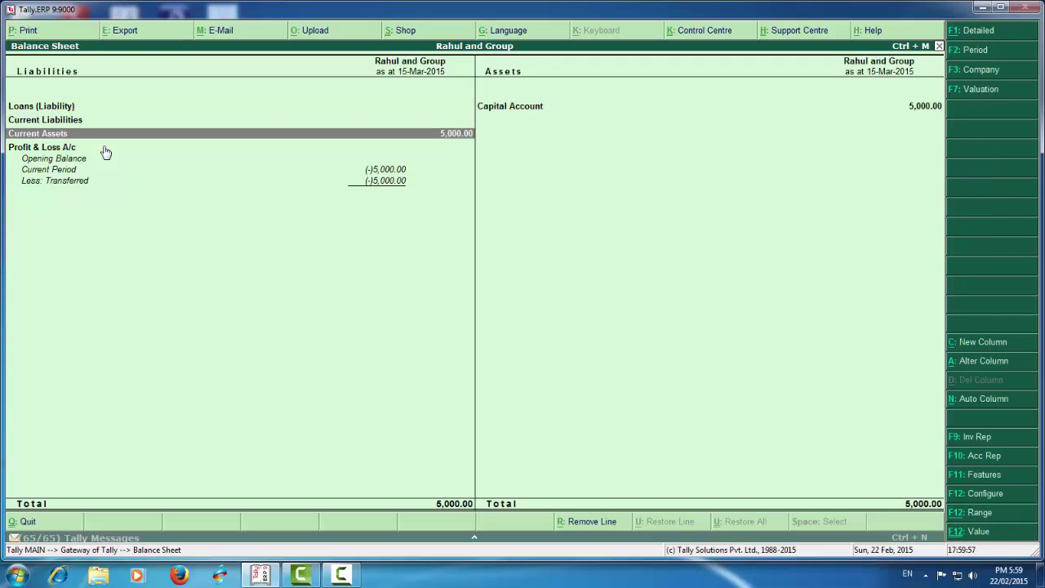
key(Right)
key(Escape)
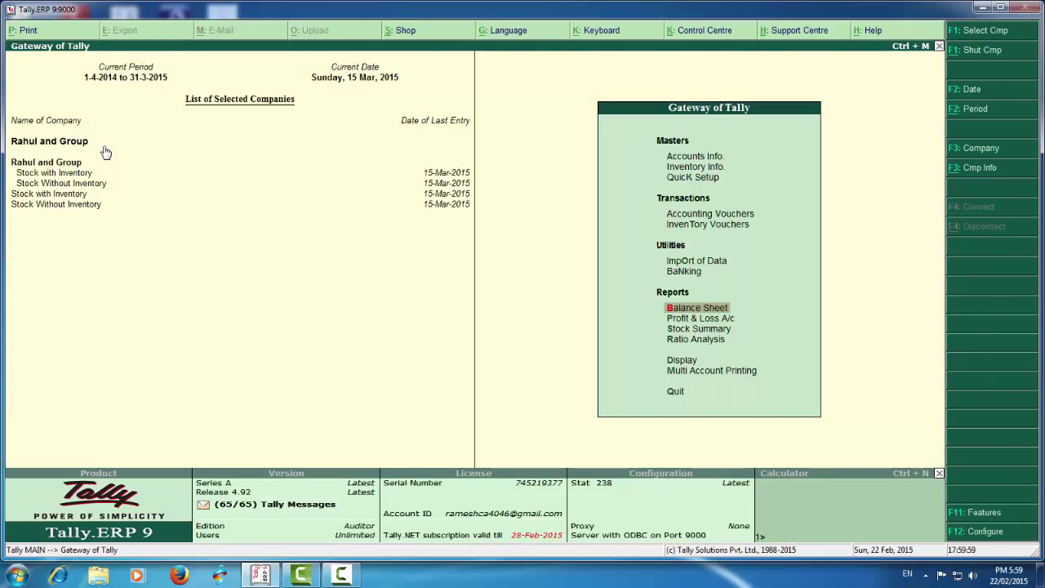
key(Down)
key(Return)
key(Escape)
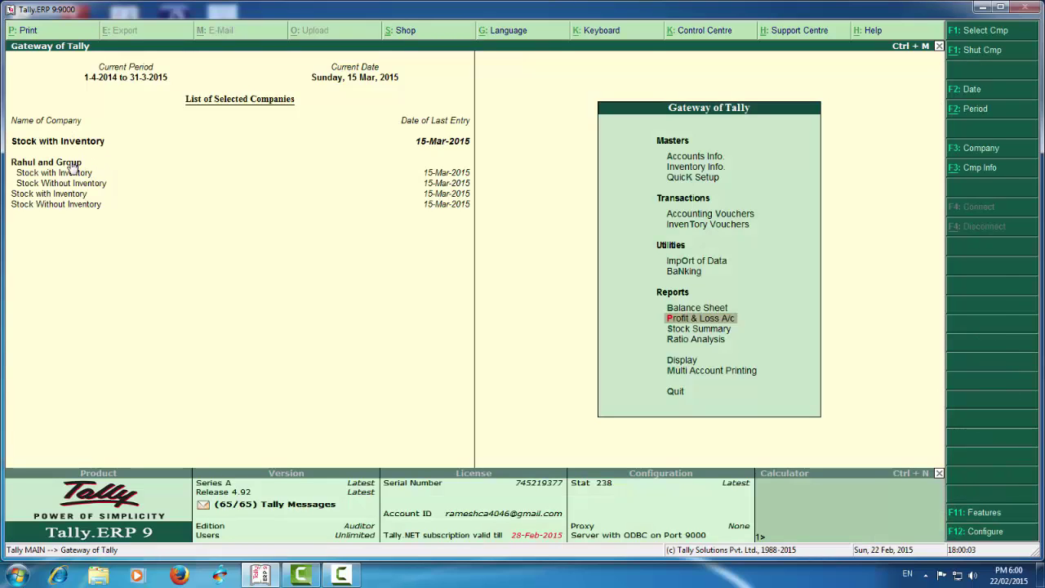
key(Down)
key(Down)
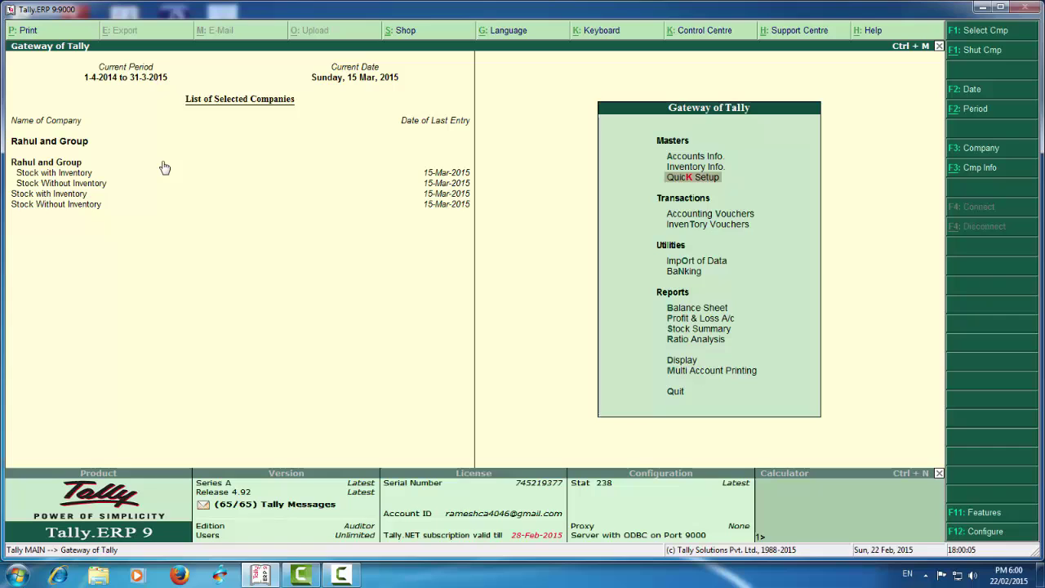
key(Down)
key(Down)
key(Down)
key(Down)
key(Down)
key(Return)
key(Right)
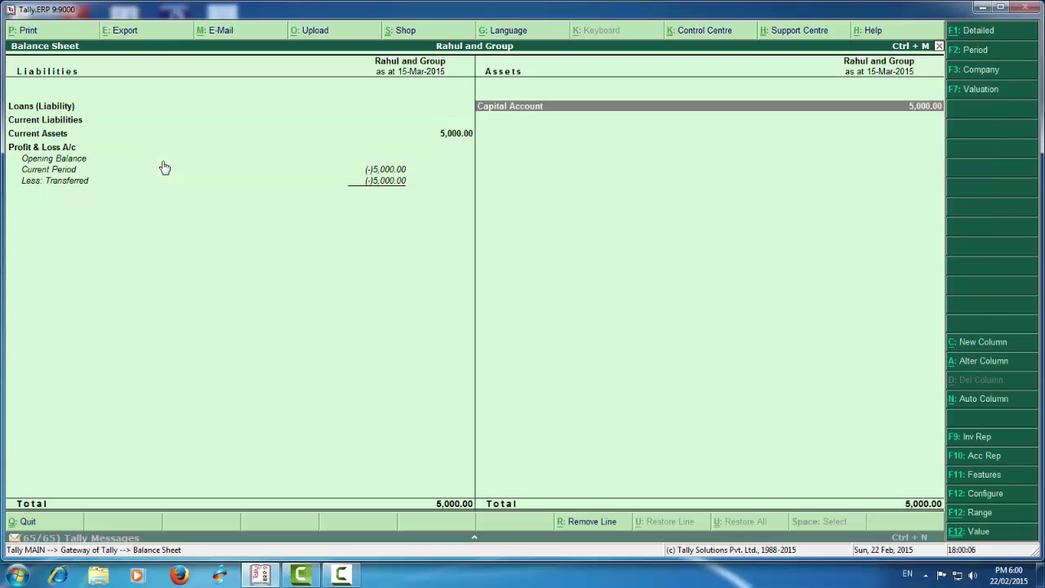
key(Return)
key(Return)
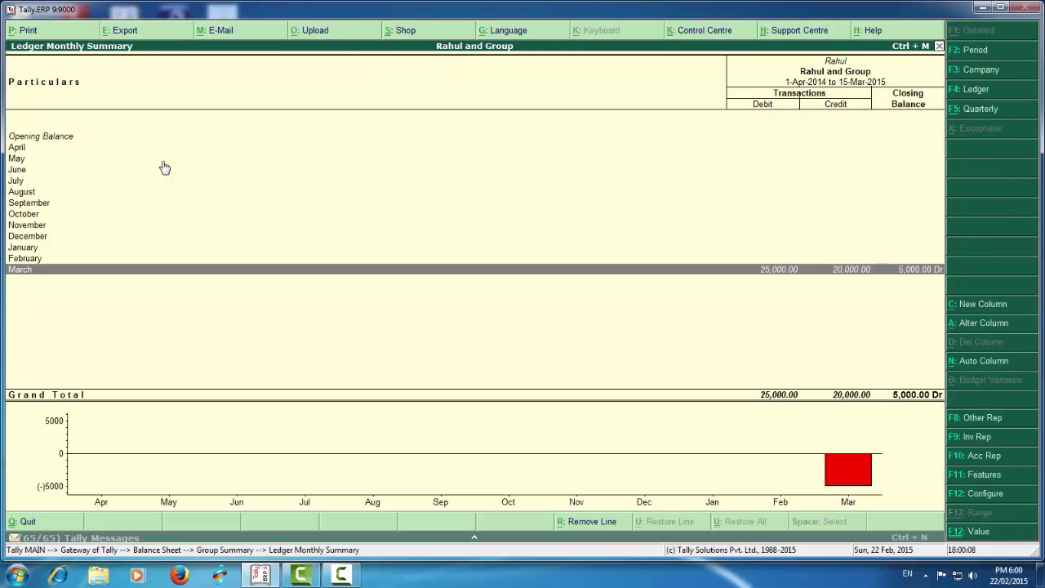
key(Escape)
key(Escape)
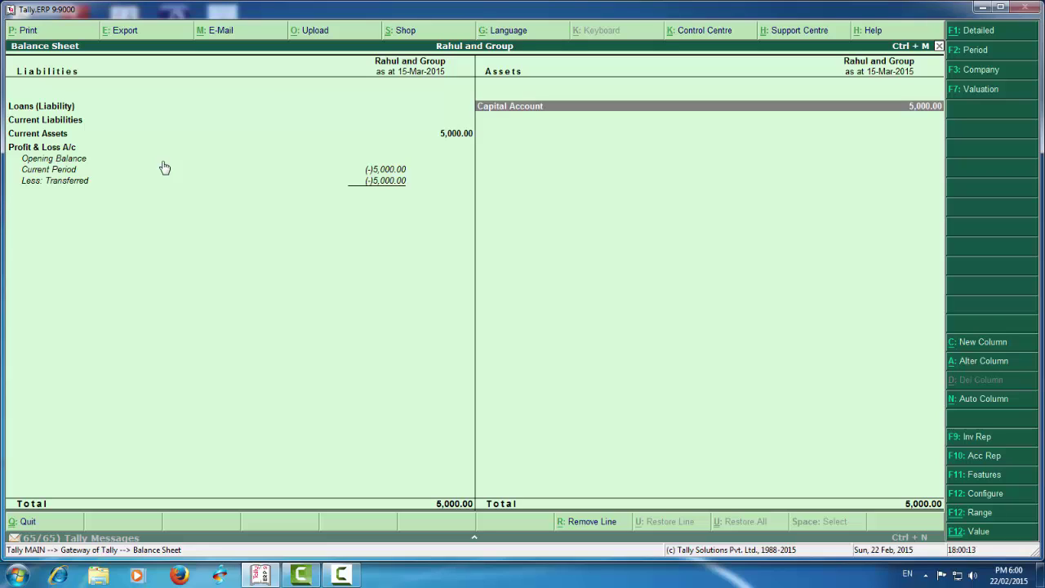
key(Left)
key(Down)
key(Down)
key(Return)
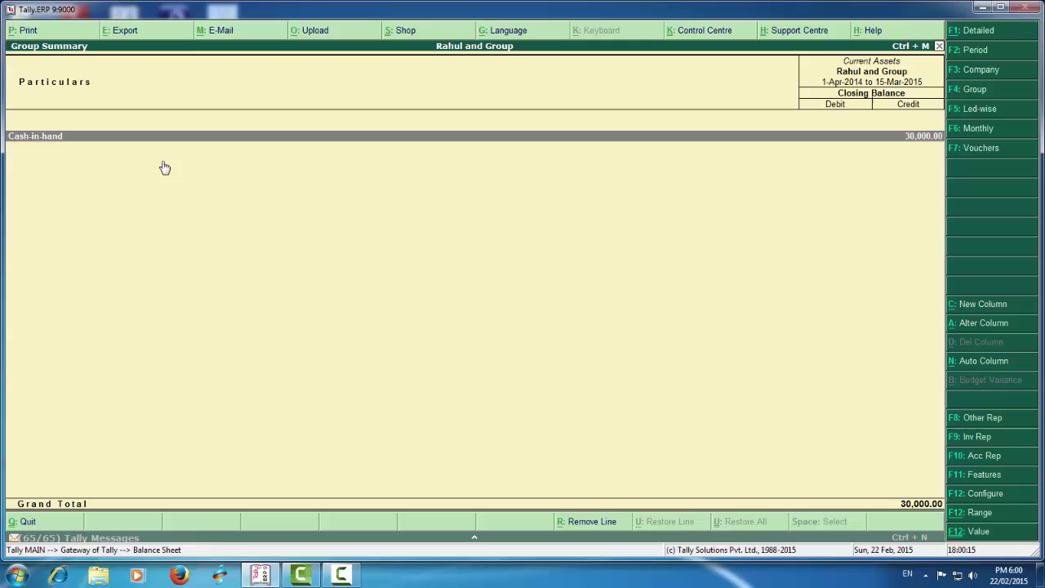
key(Return)
key(Return)
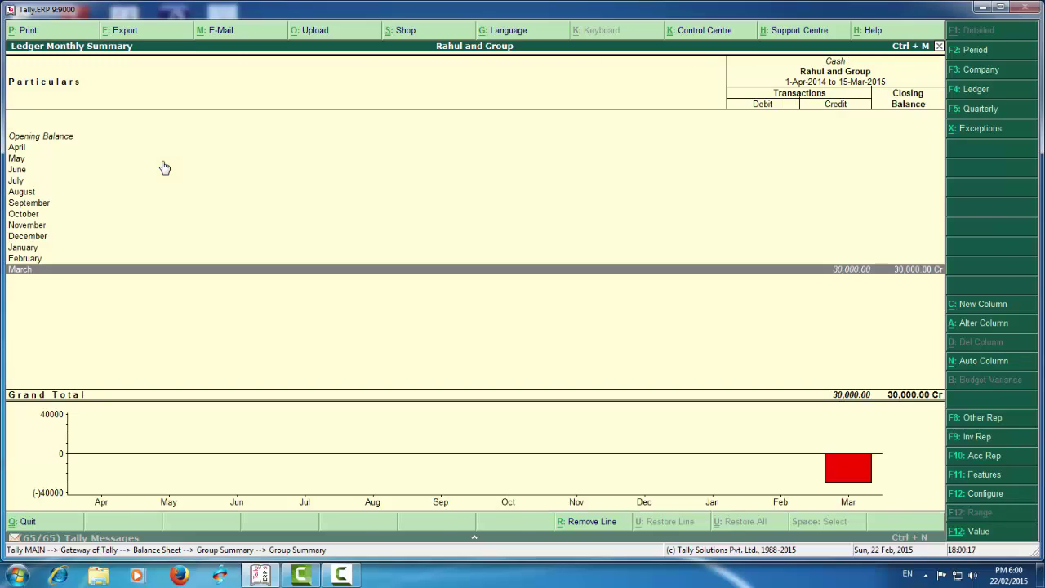
key(Return)
key(Escape)
key(Escape)
key(Escape)
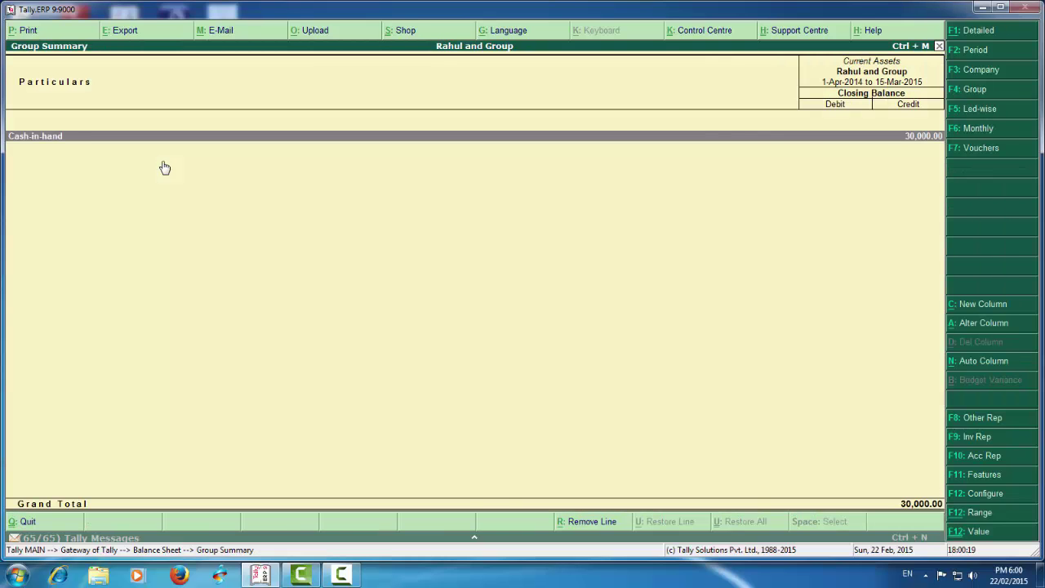
key(Escape)
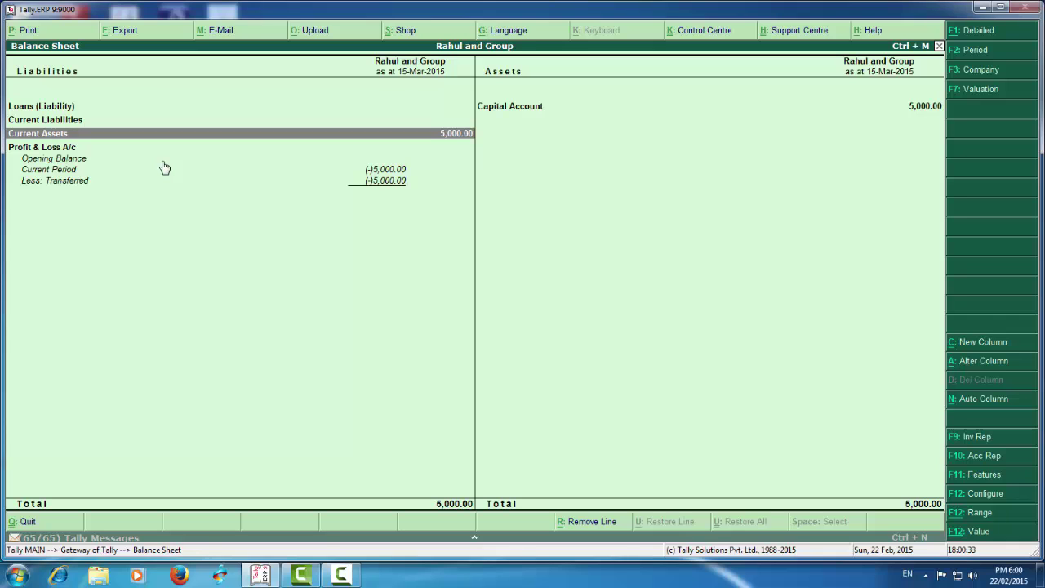
click(341, 575)
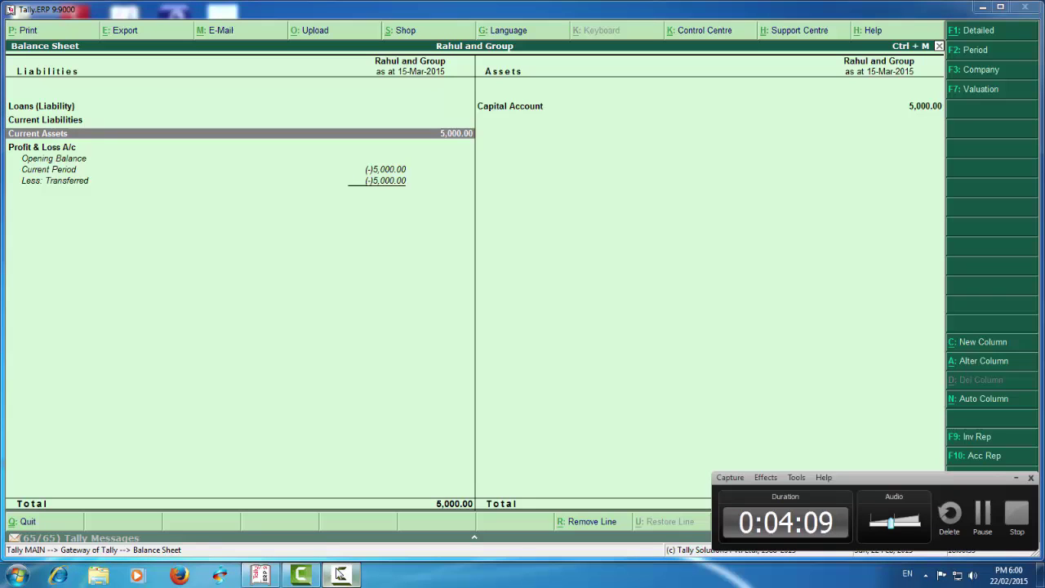